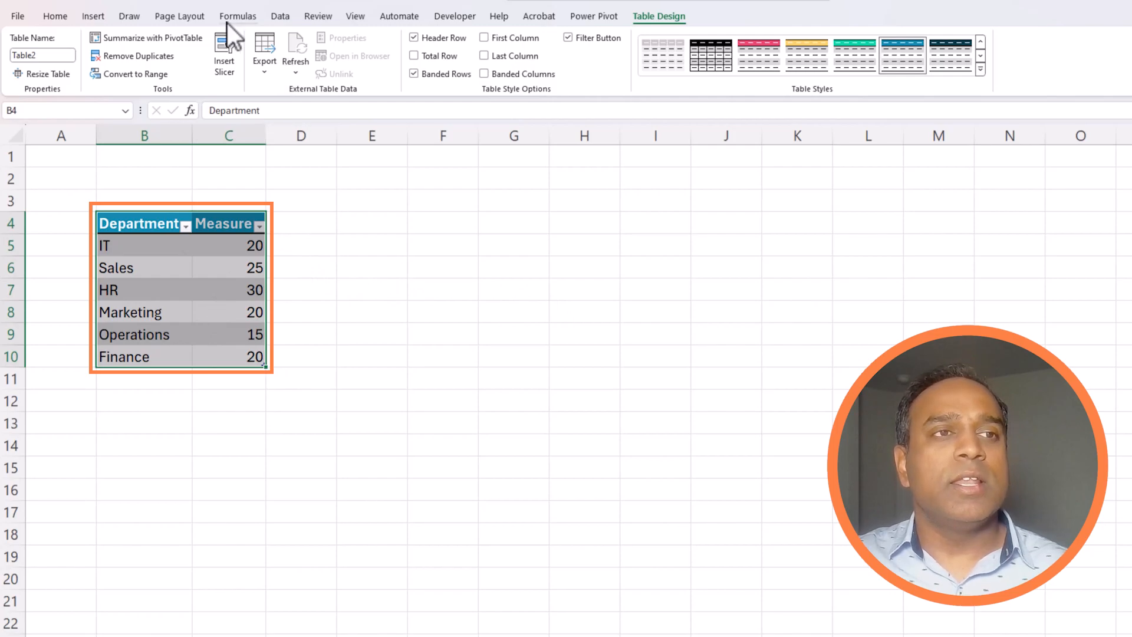
Step: Insert a clustered column chart of the Measure values
left_click(99, 16)
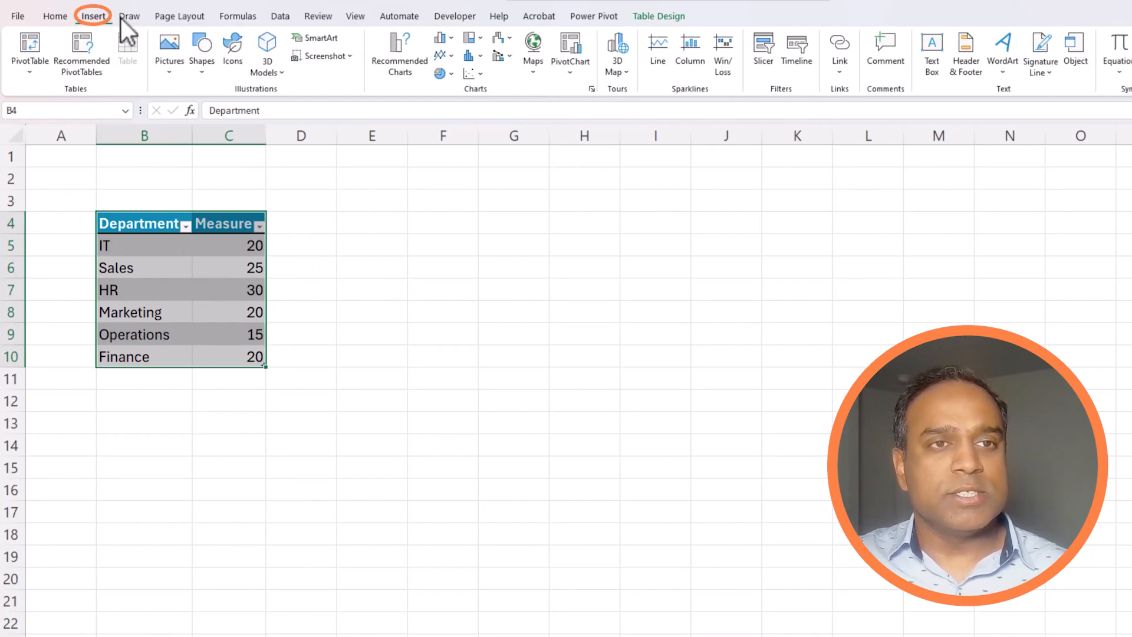
left_click(407, 44)
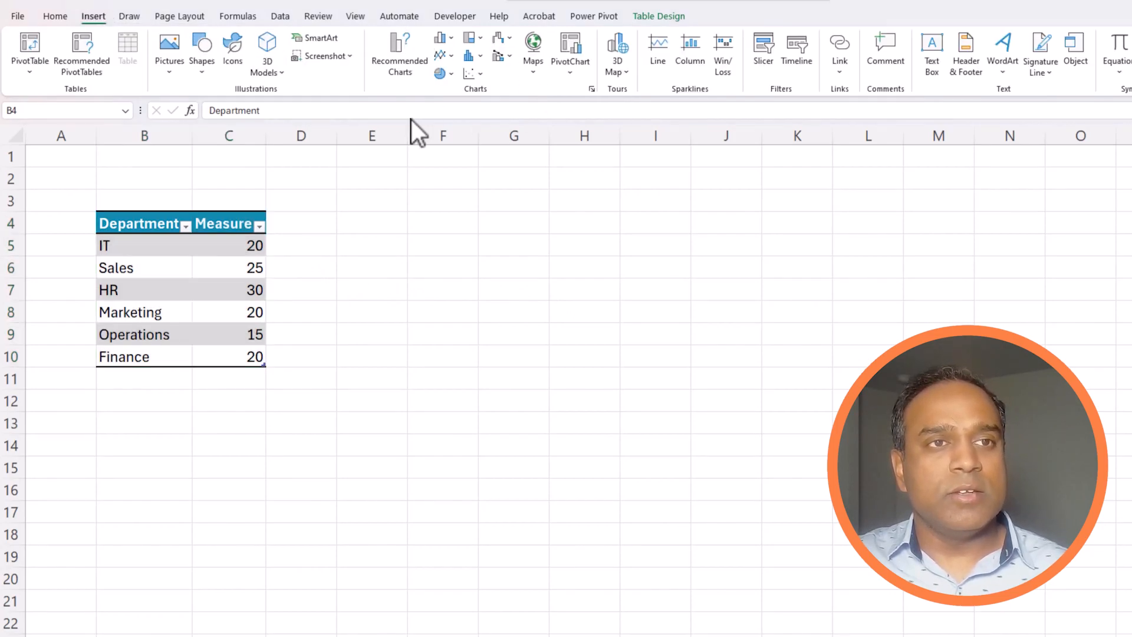
left_click(454, 47)
left_click(467, 91)
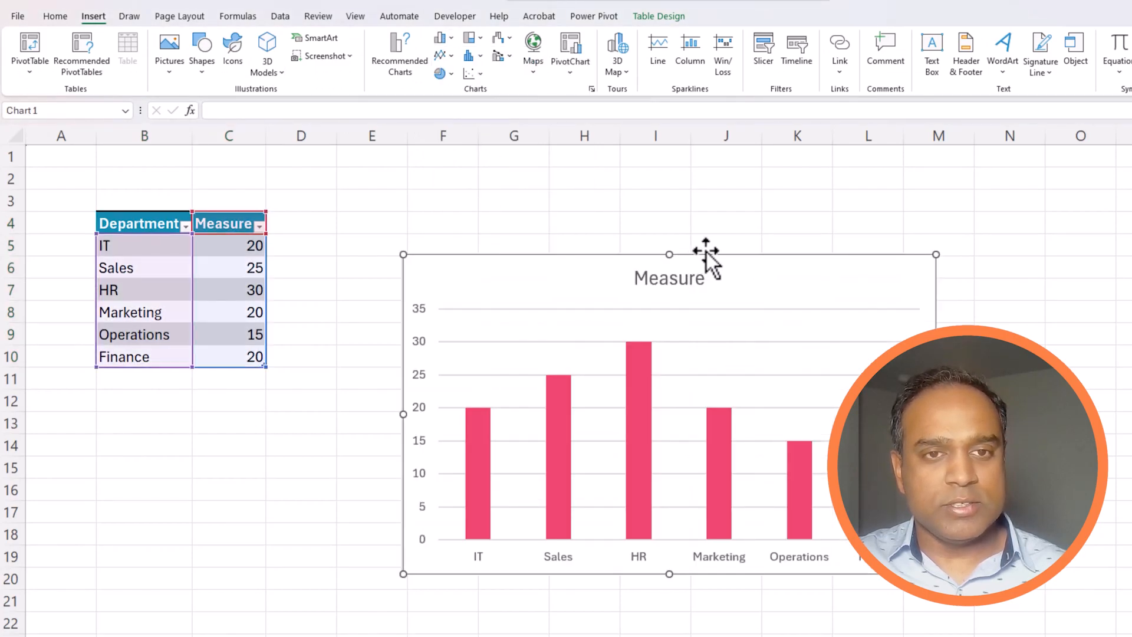
Step: Move the chart up so it sits beside the table
left_click_drag(705, 253, 597, 210)
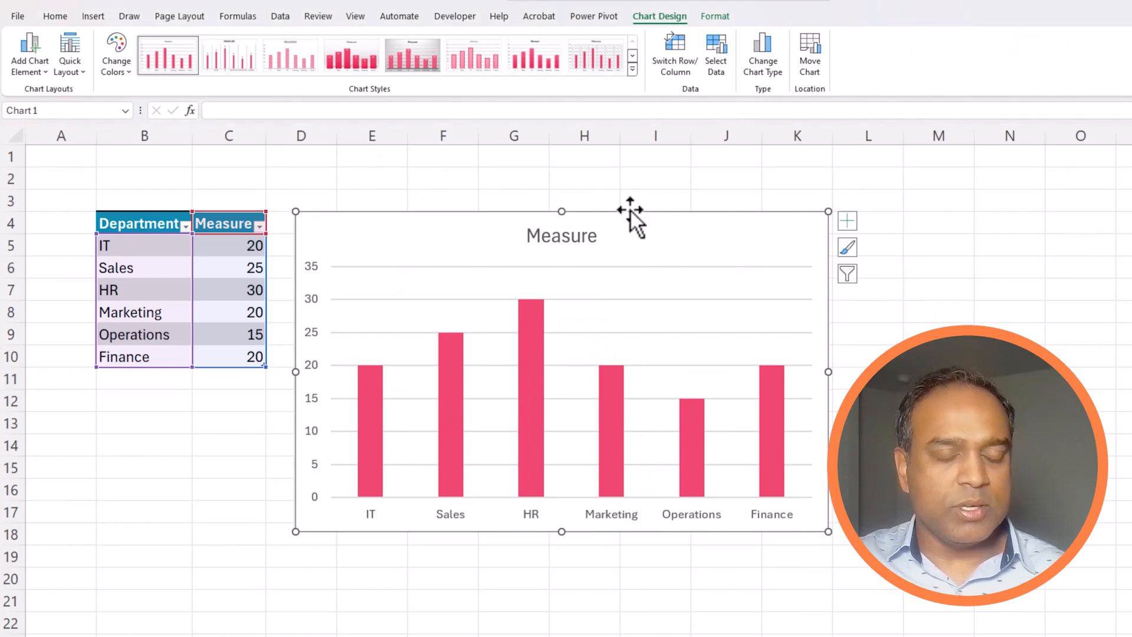
left_click_drag(445, 216, 527, 183)
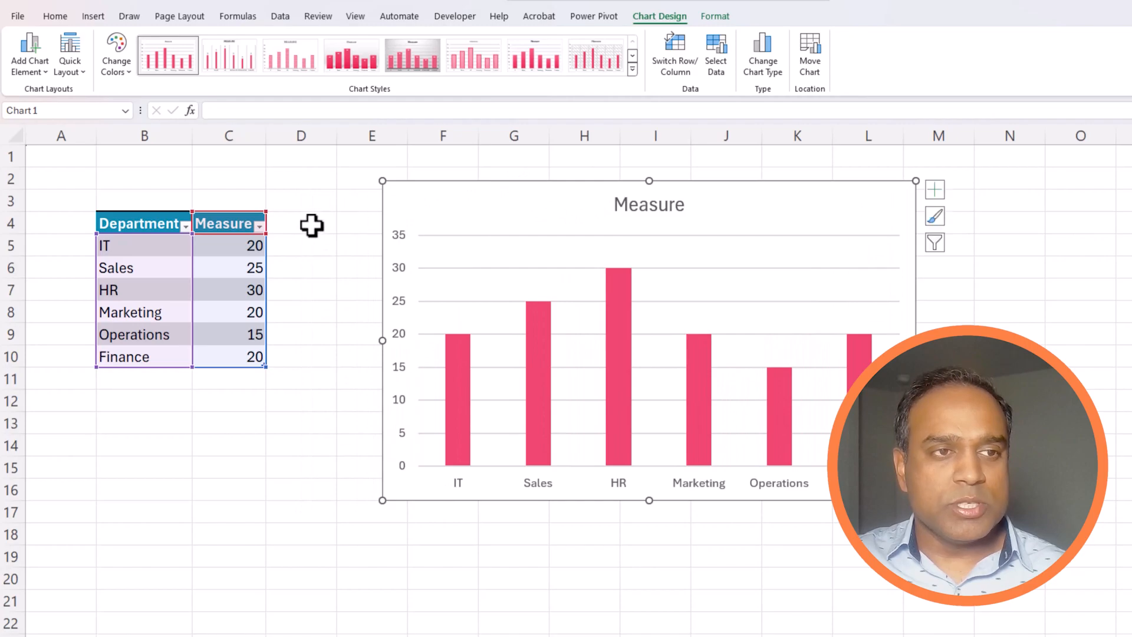
left_click(283, 224)
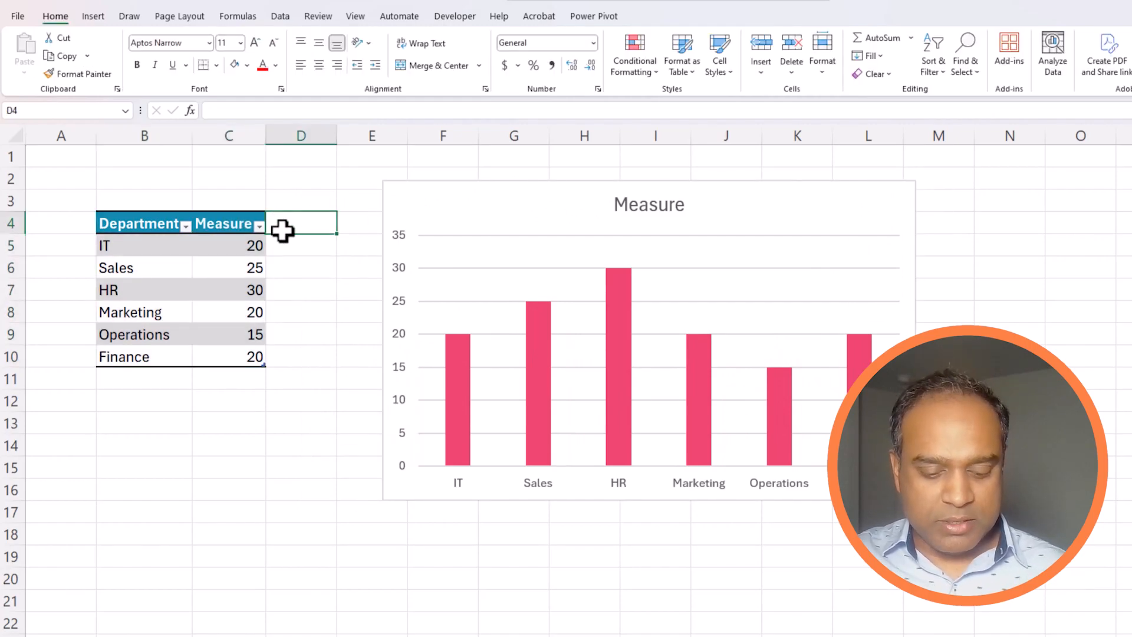
Step: Add a Target header in D4 and an AVERAGE of the Measure column below it
type("Tagget")
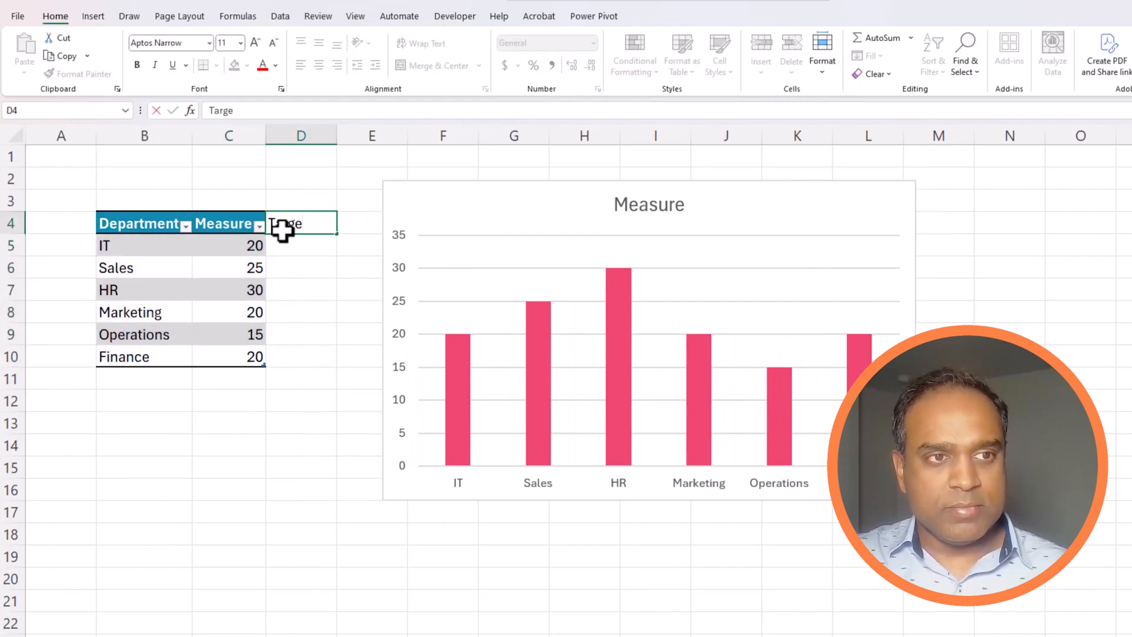
key("Return")
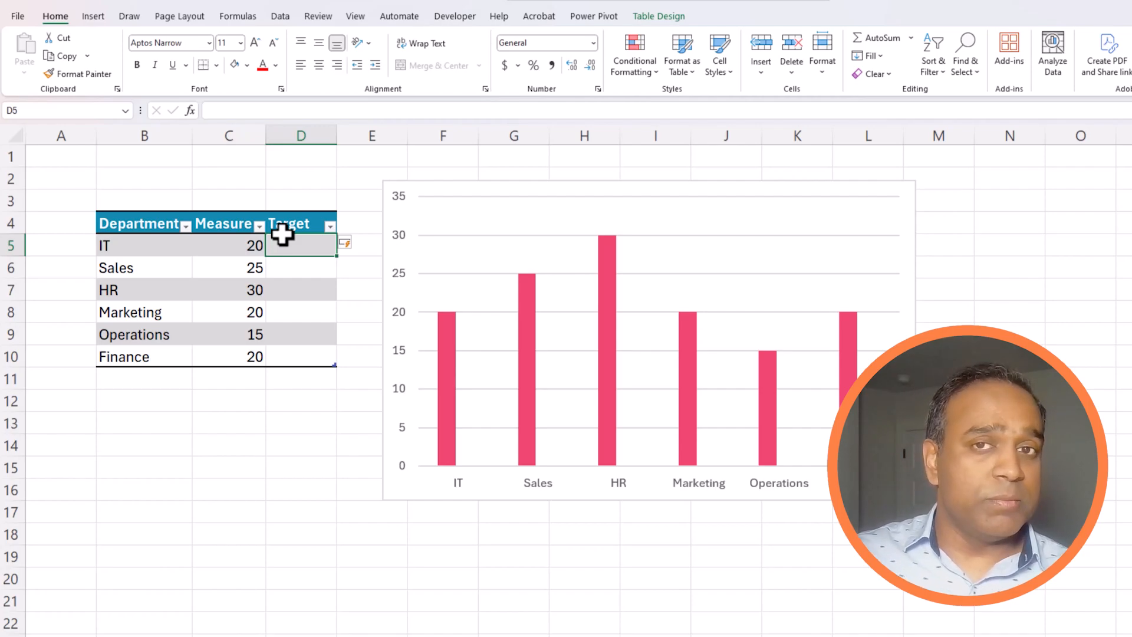
type("=aver")
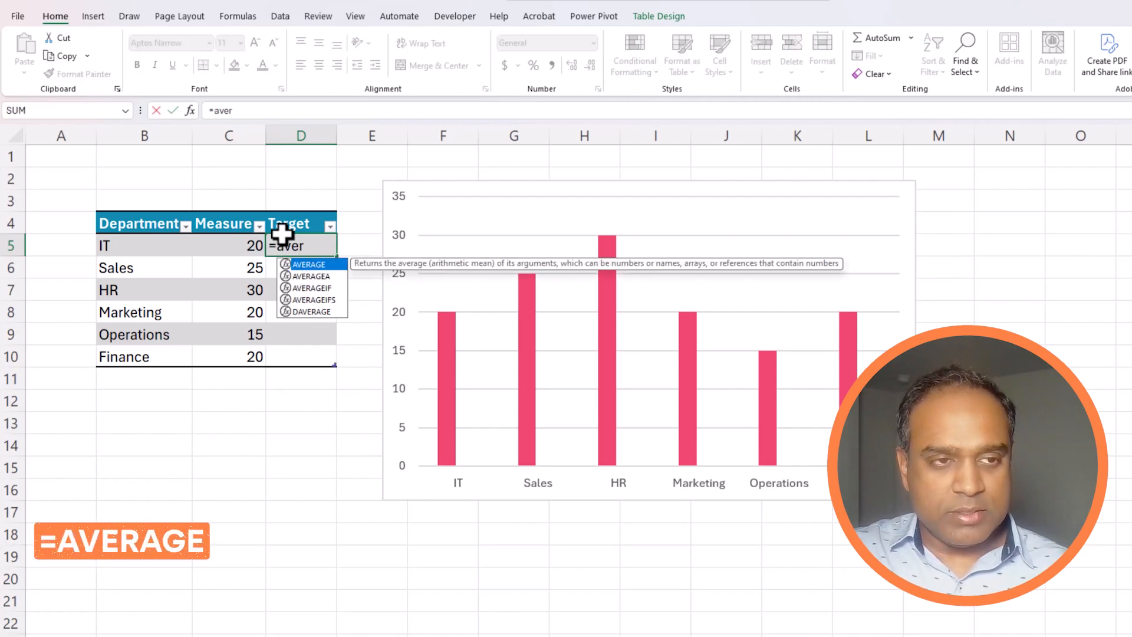
type("age(")
key("Left")
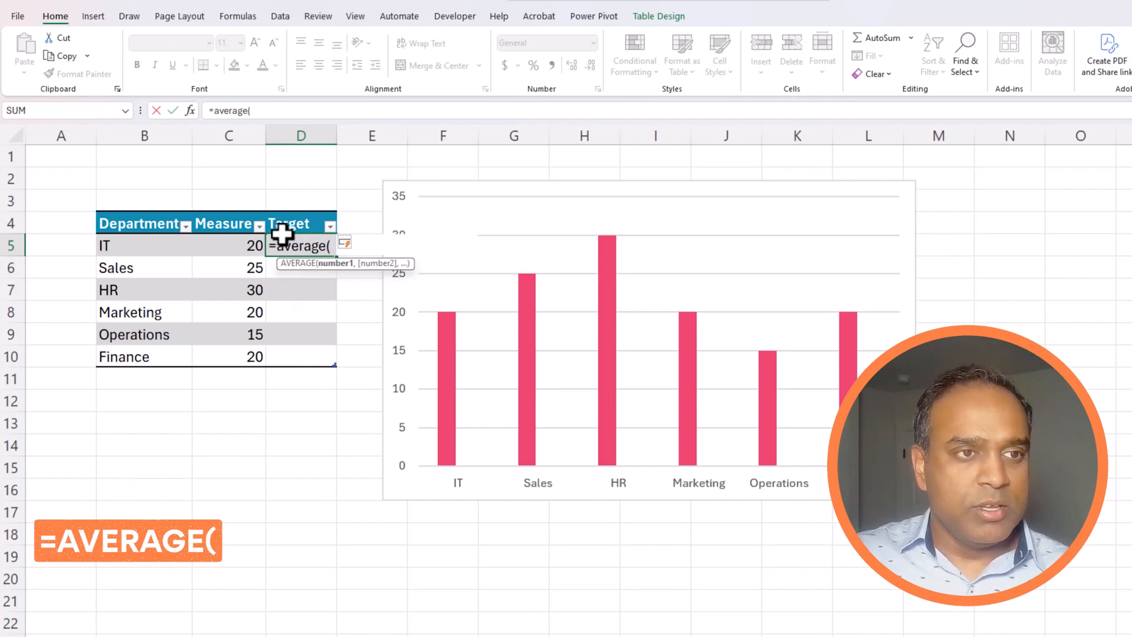
key("ctrl+shift+Down")
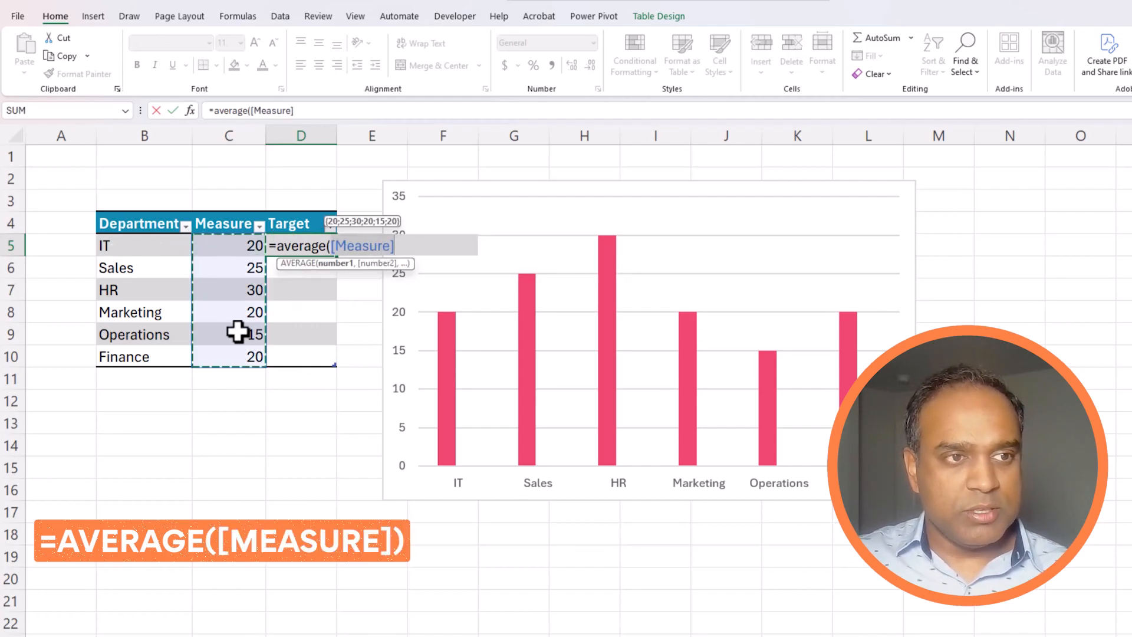
type(")")
key("ctrl+Return")
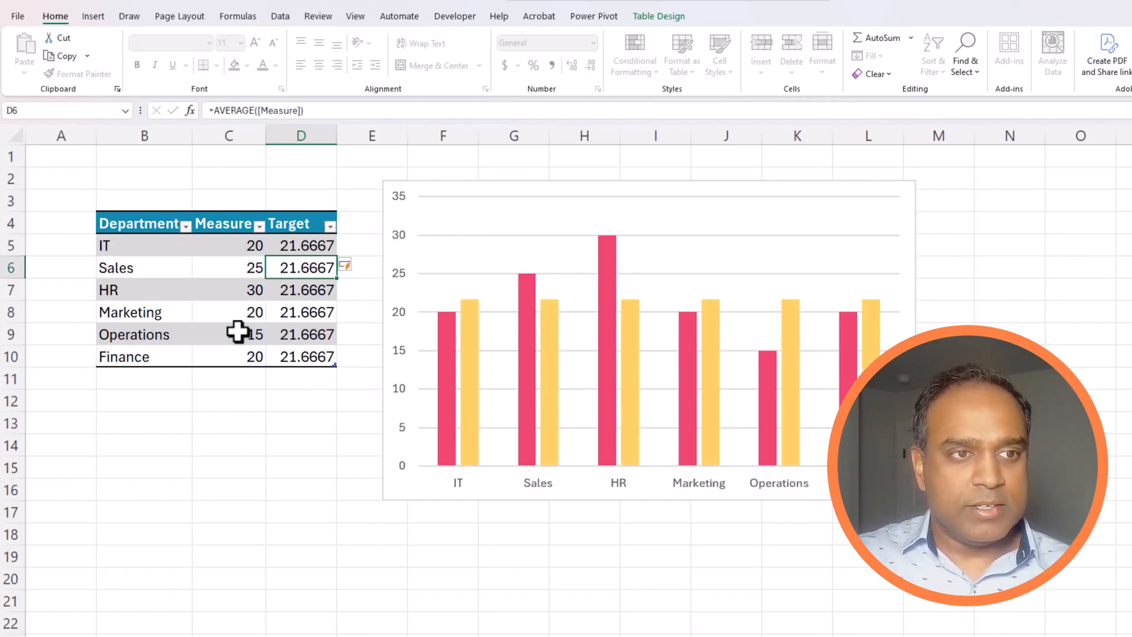
Step: Wrap the Target formula in ROUND(...,0) so every row shows 22
key("ctrl+shift+Down")
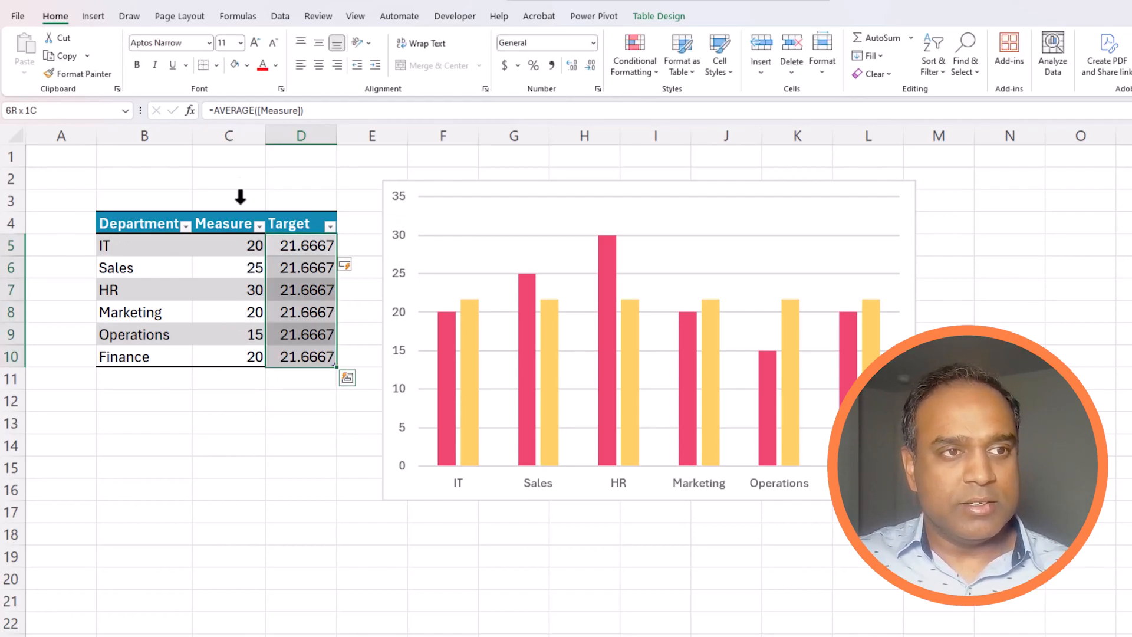
left_click(222, 108)
type("ROUND(")
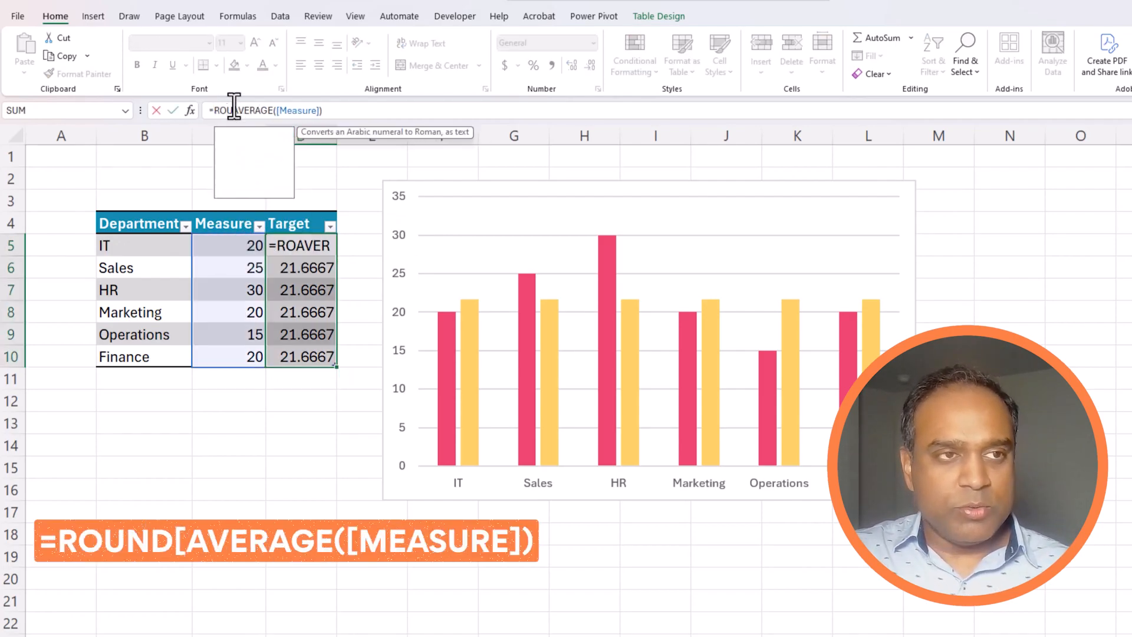
key("End")
type(",0)")
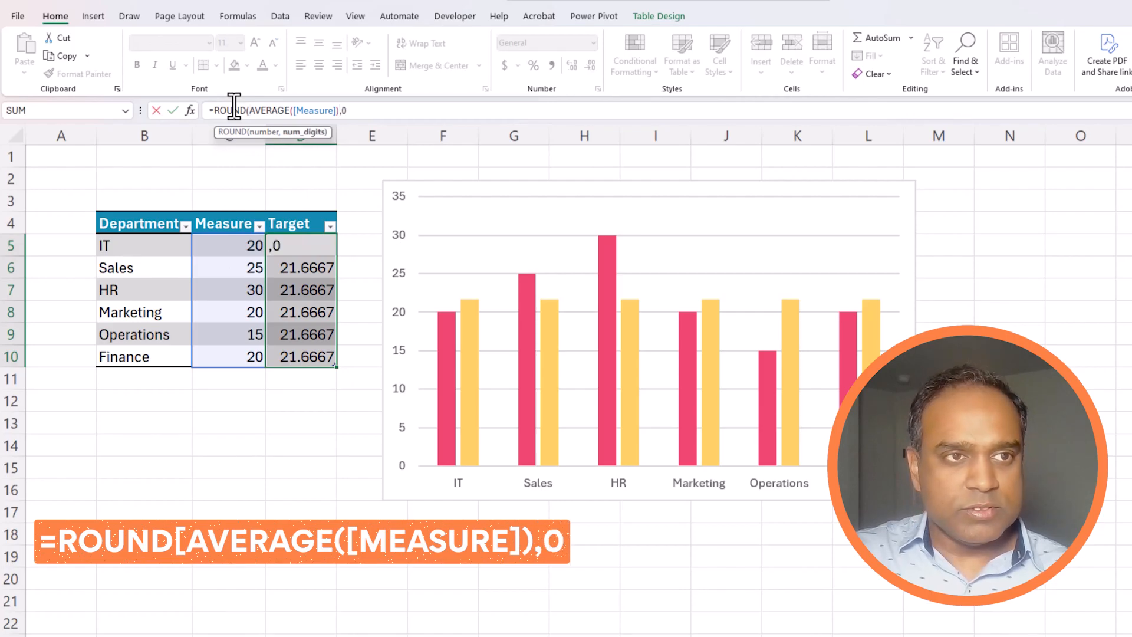
key("Return")
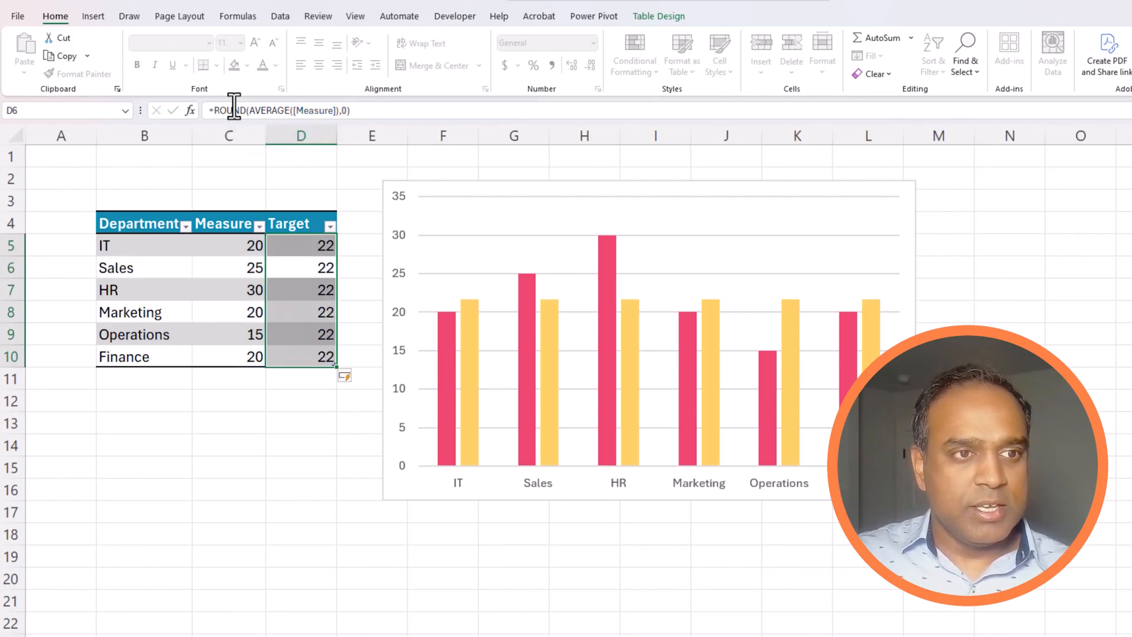
left_click(313, 255)
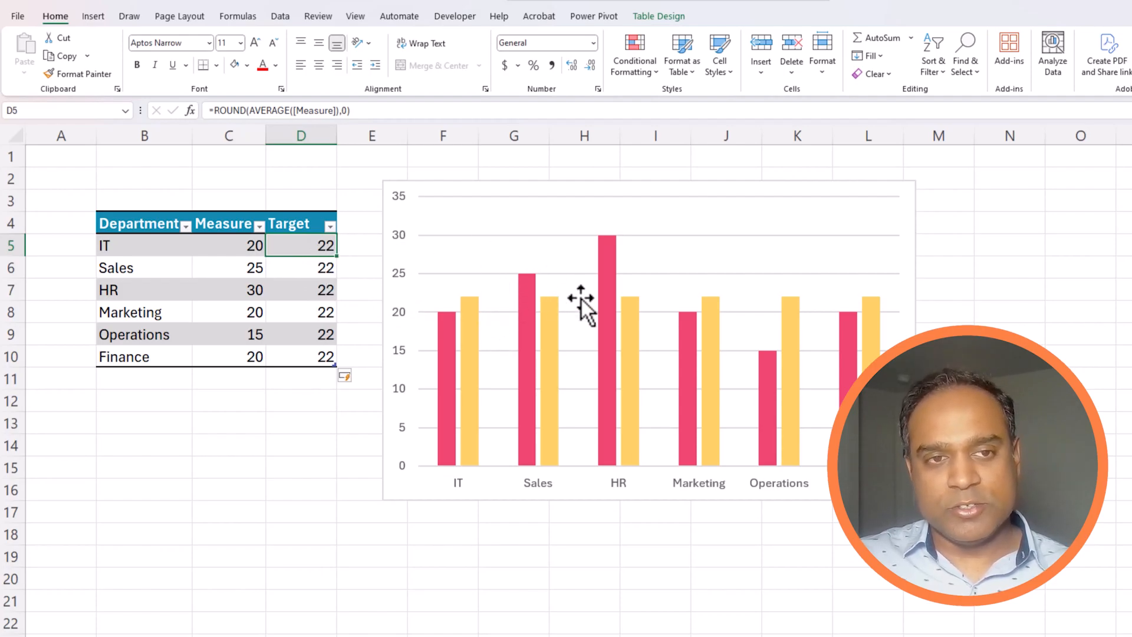
Step: Turn on the chart legend and position it at the Top
left_click(469, 317)
left_click(470, 317)
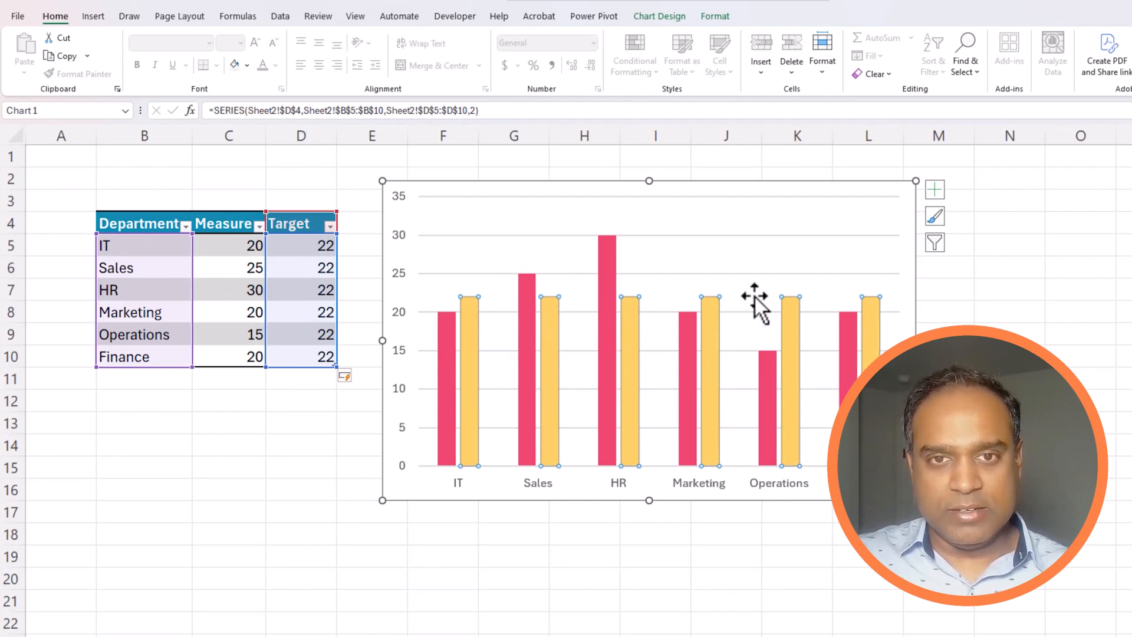
left_click(935, 196)
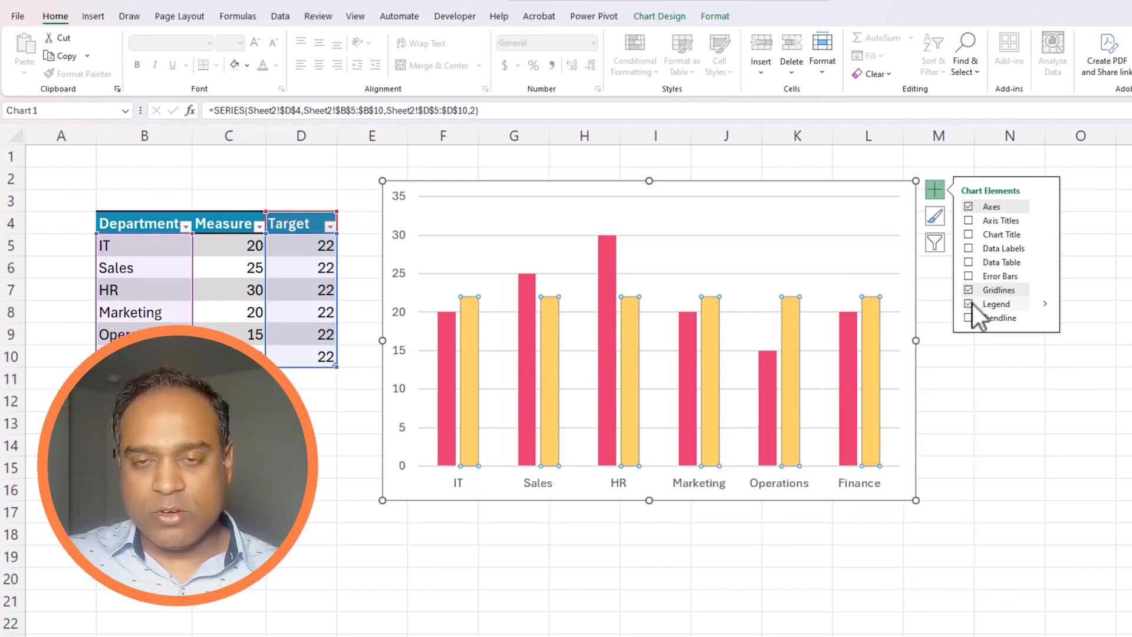
left_click(969, 304)
left_click(1045, 303)
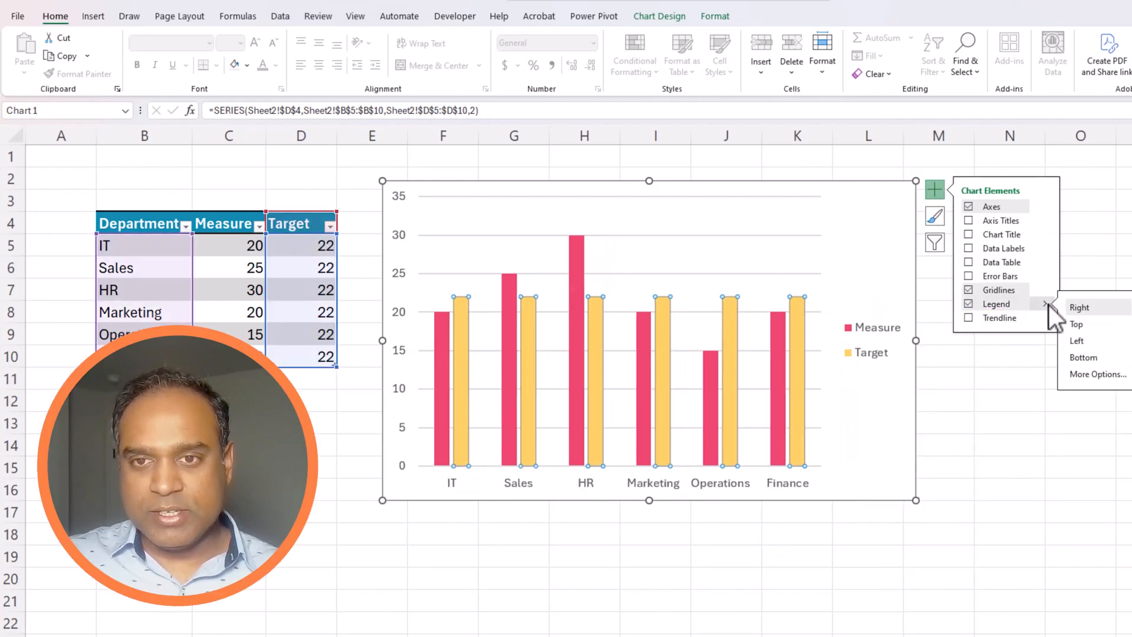
left_click(1076, 323)
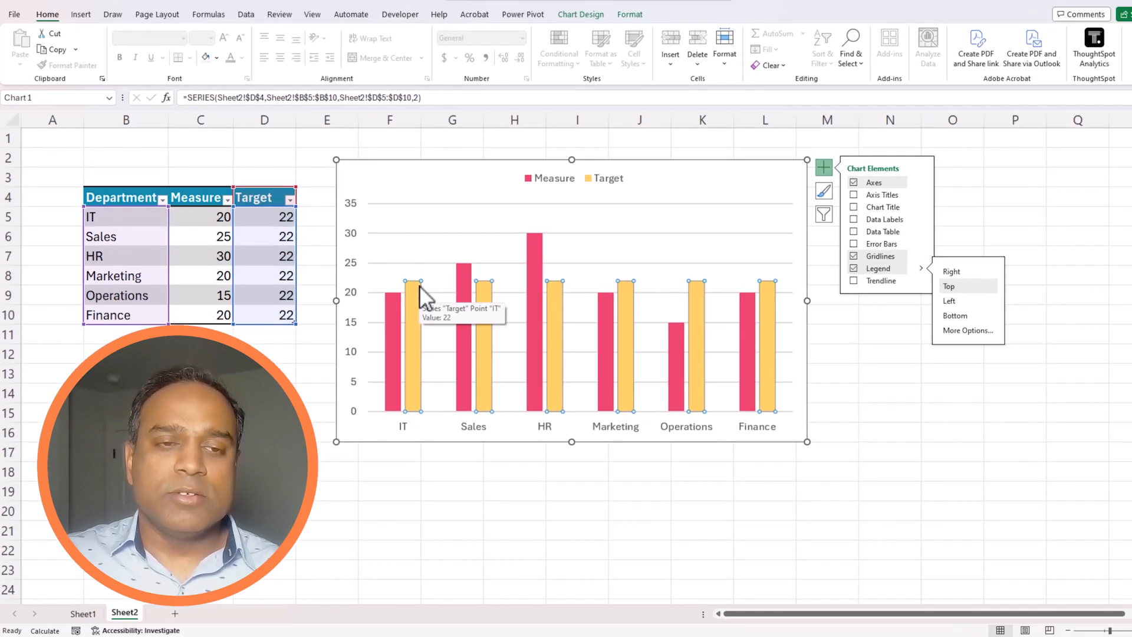
Step: Open the chart's Select Data window and cancel it without changes
right_click(419, 286)
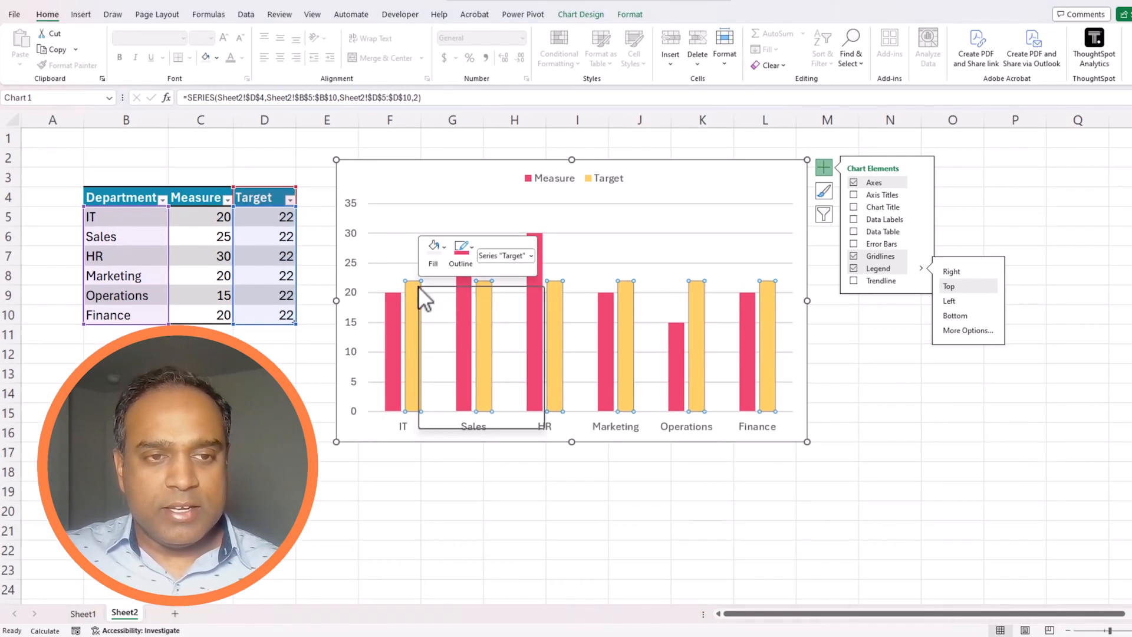
right_click(405, 260)
left_click(461, 340)
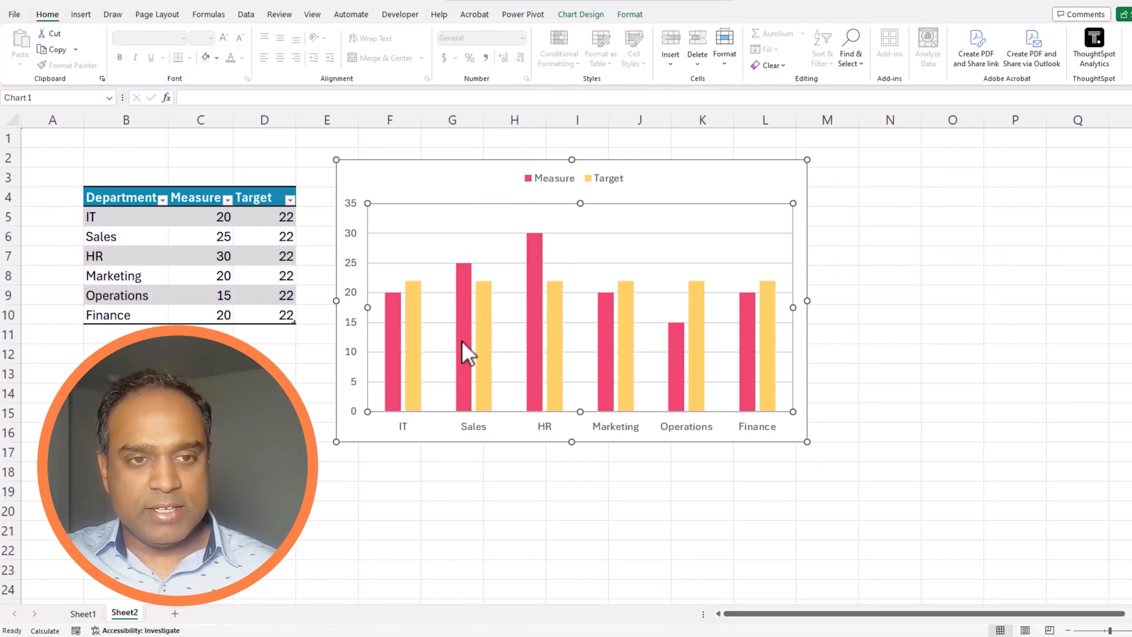
left_click_drag(608, 405, 532, 275)
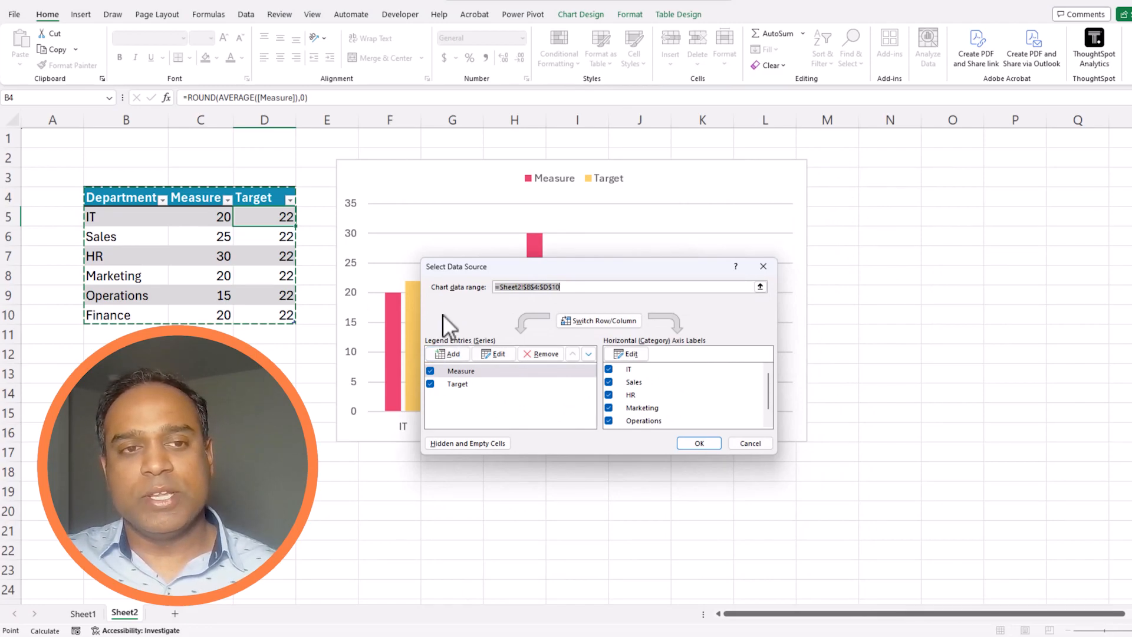
left_click(750, 443)
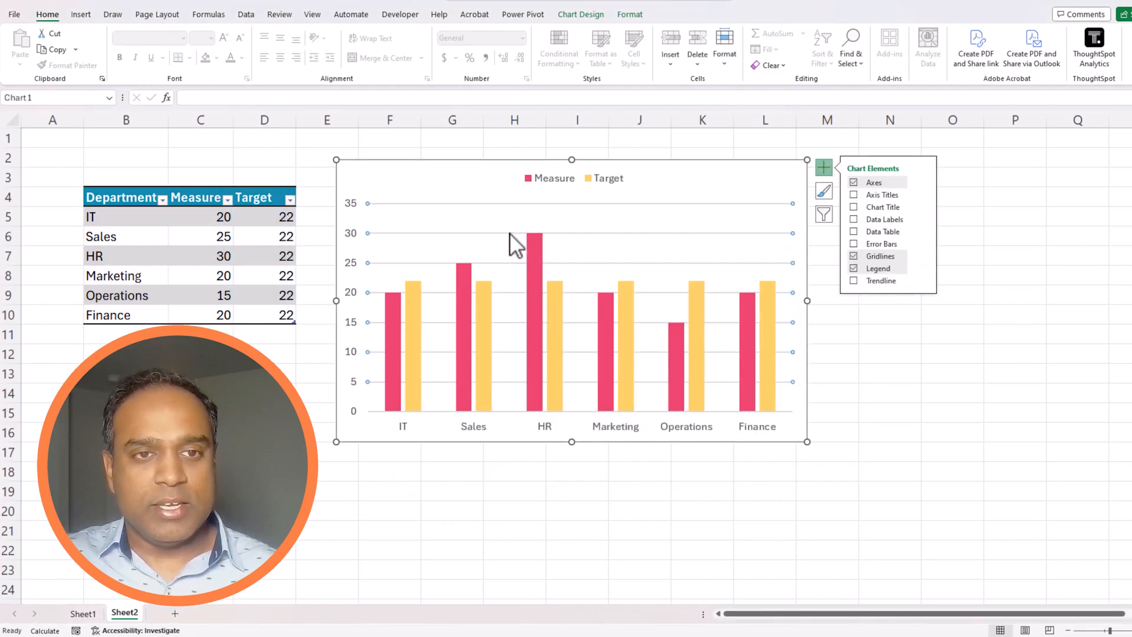
Step: Make the chart a combo with Measure as Clustered Column and Target as a plain Line
right_click(492, 177)
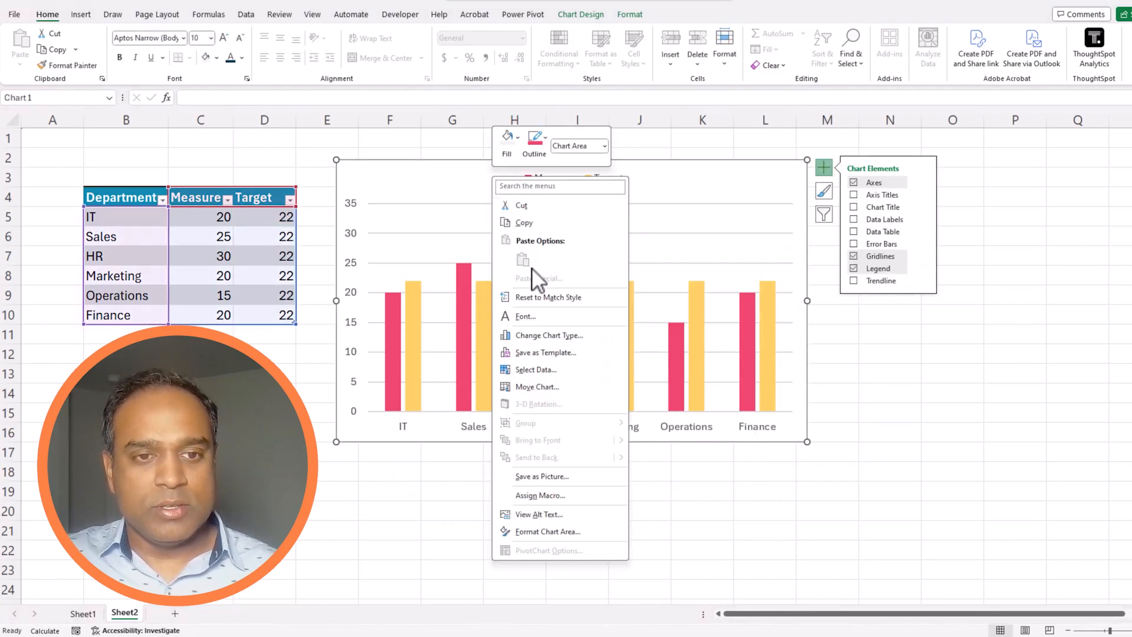
left_click(558, 337)
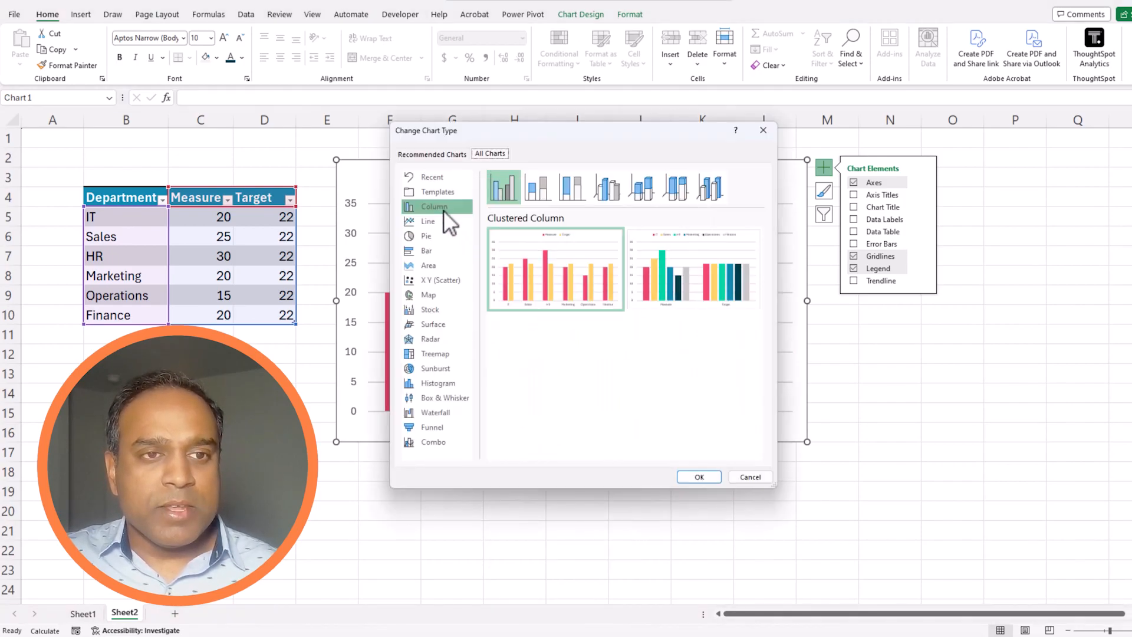
left_click(435, 442)
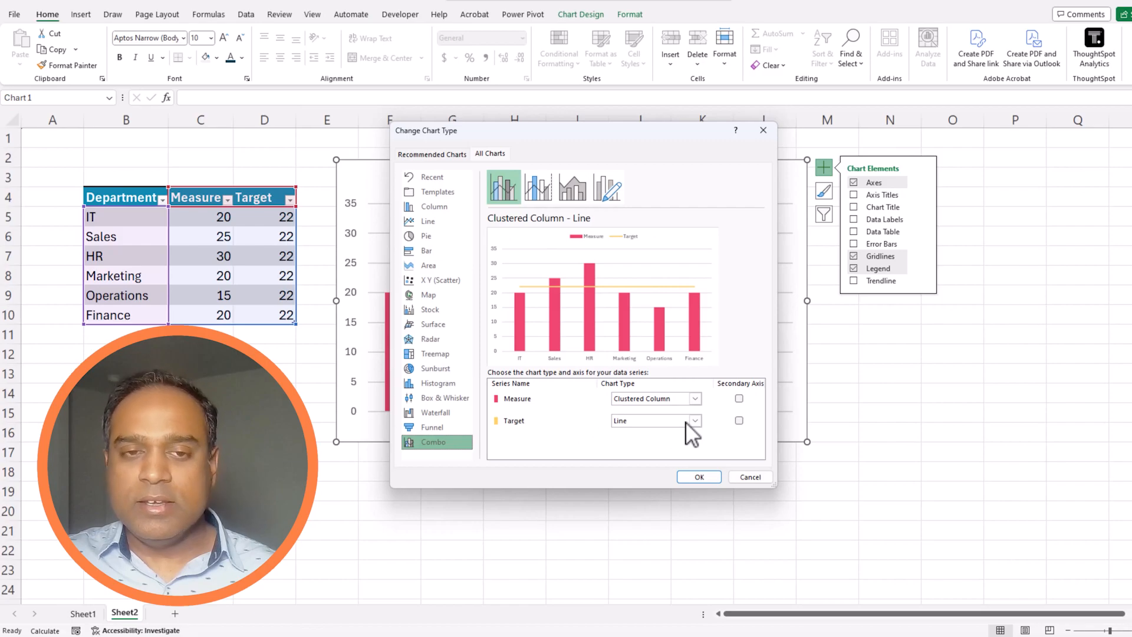
left_click(636, 420)
left_click(636, 420)
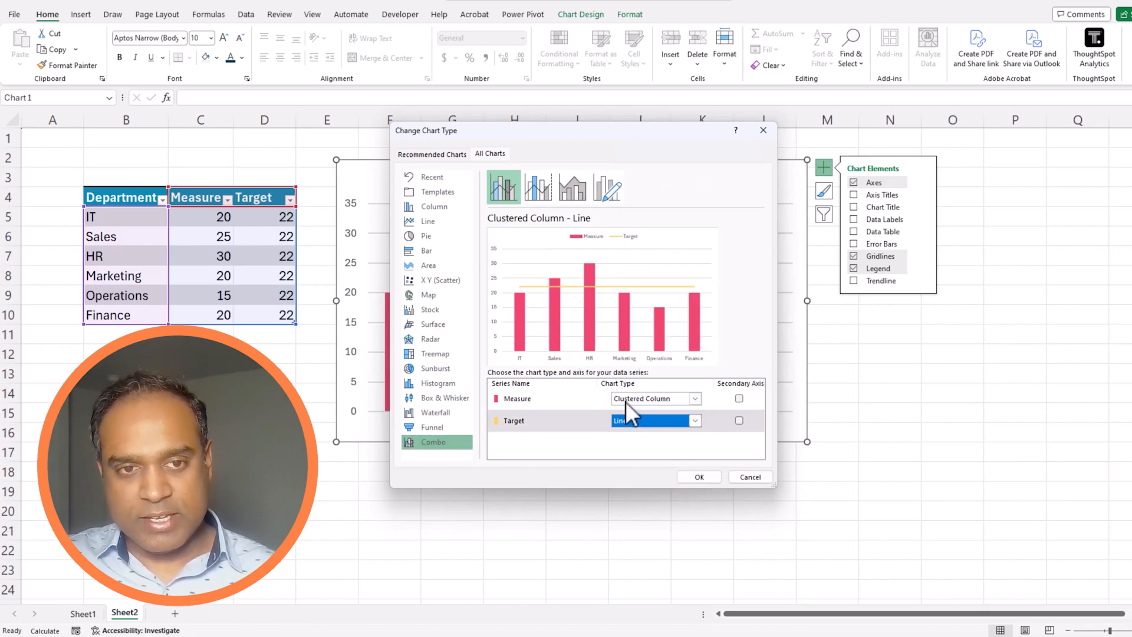
left_click(694, 420)
left_click(740, 303)
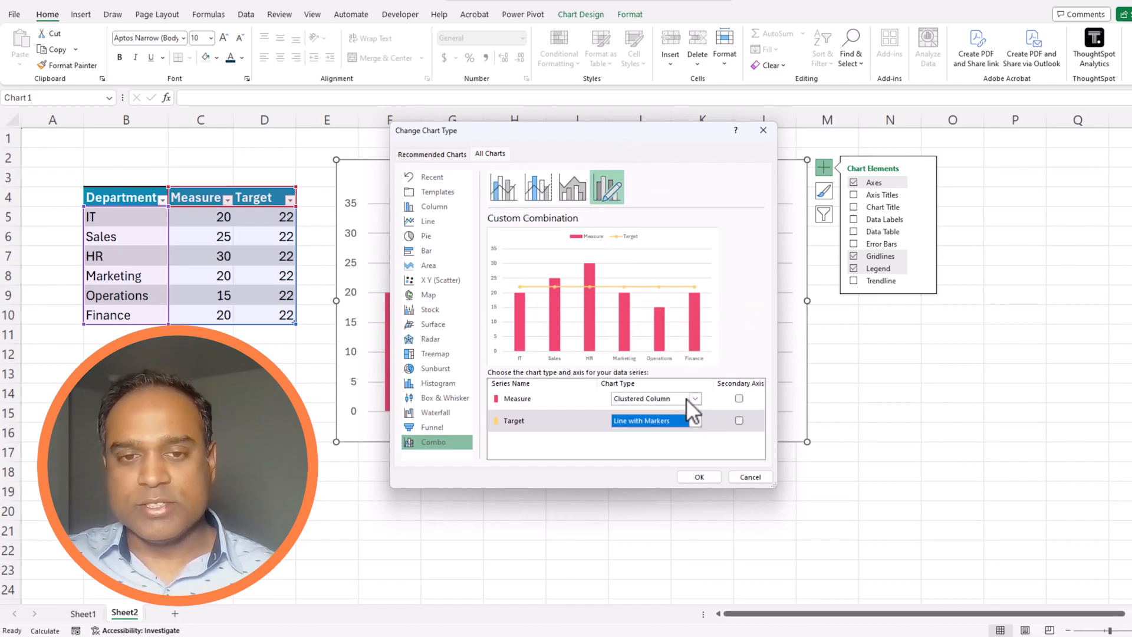
left_click(695, 418)
left_click(622, 298)
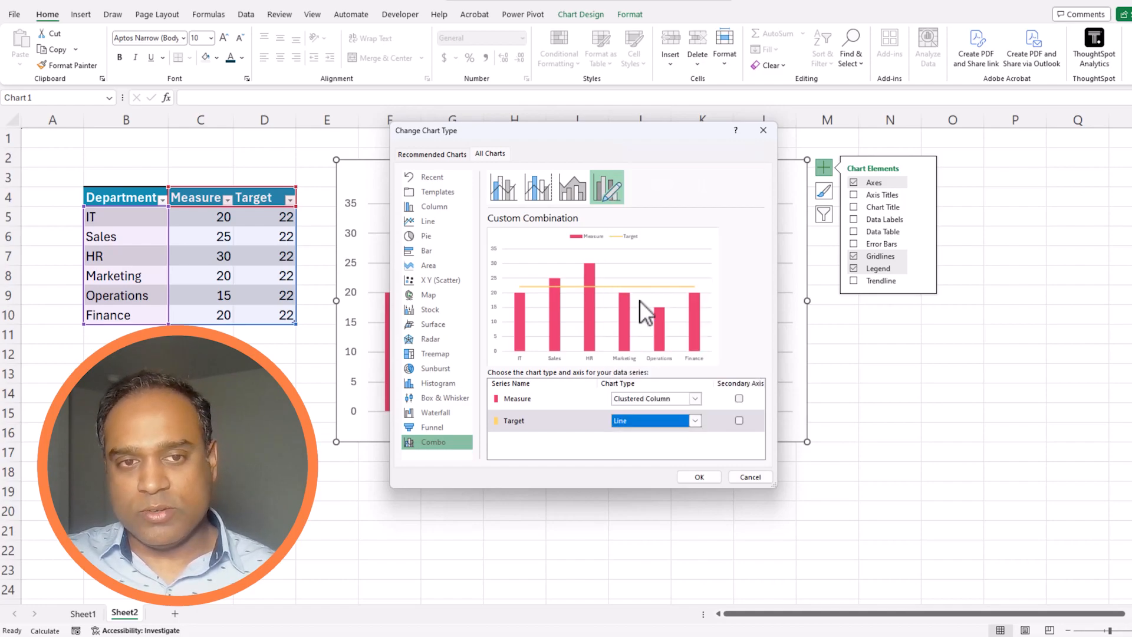
left_click(699, 477)
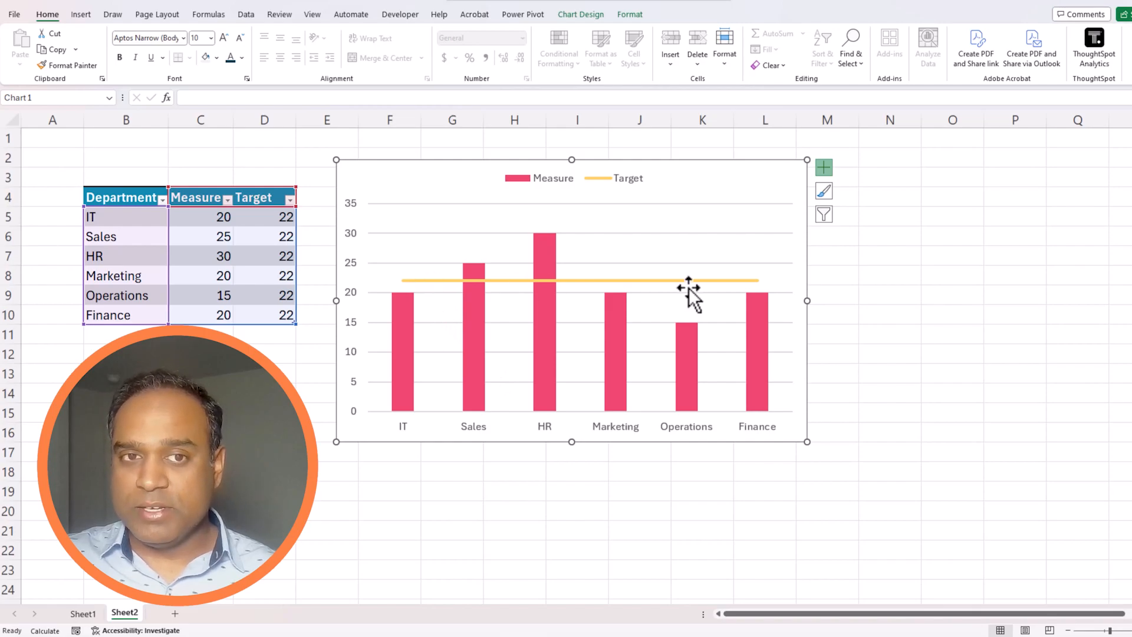
Step: Give the Target line a solid blue line colour
right_click(580, 280)
key("Escape")
right_click(573, 281)
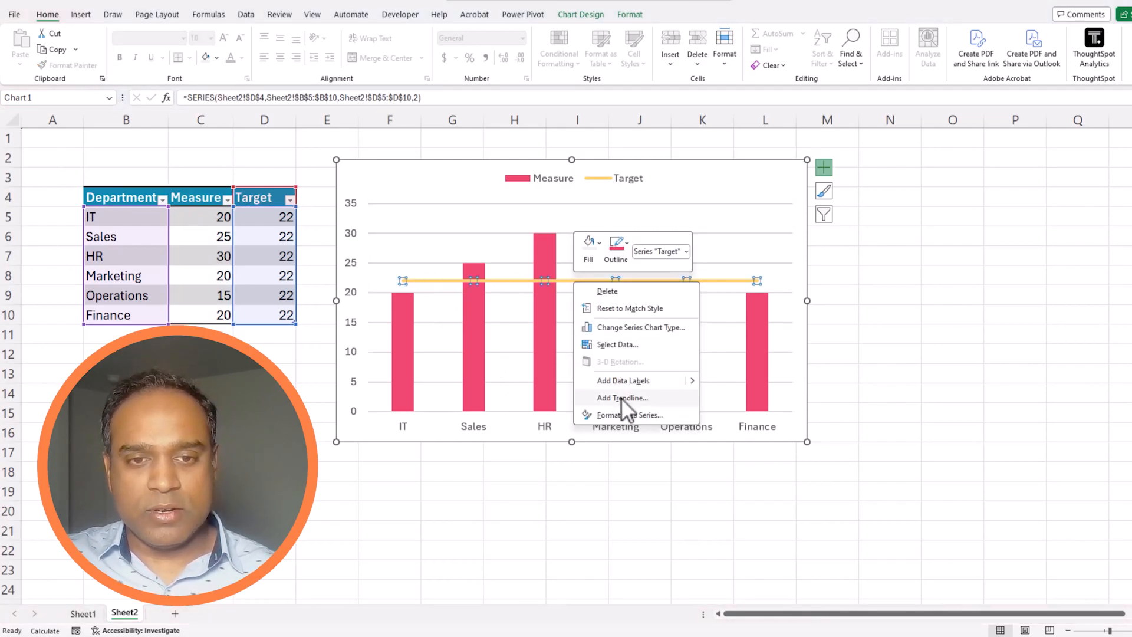
key("Escape")
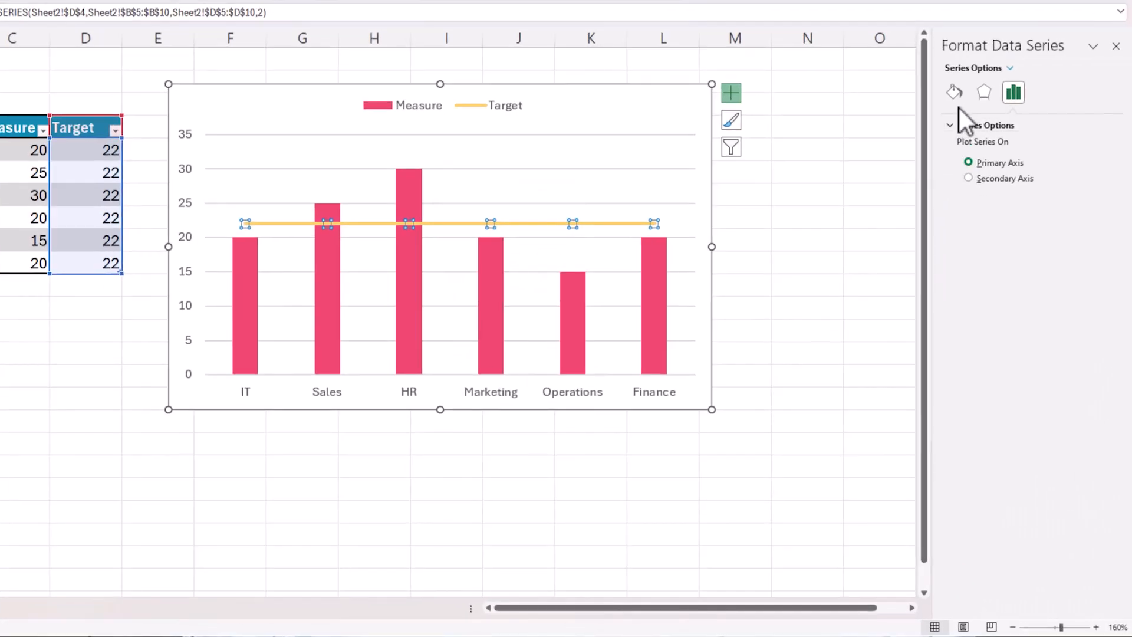
left_click(1017, 166)
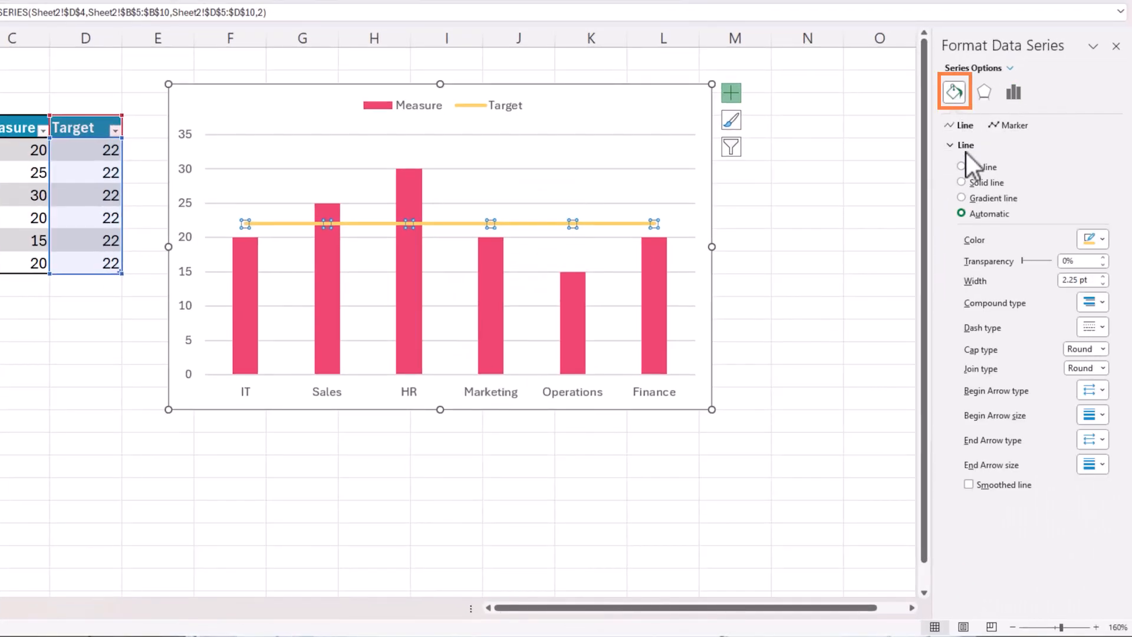
left_click(992, 187)
left_click(1094, 238)
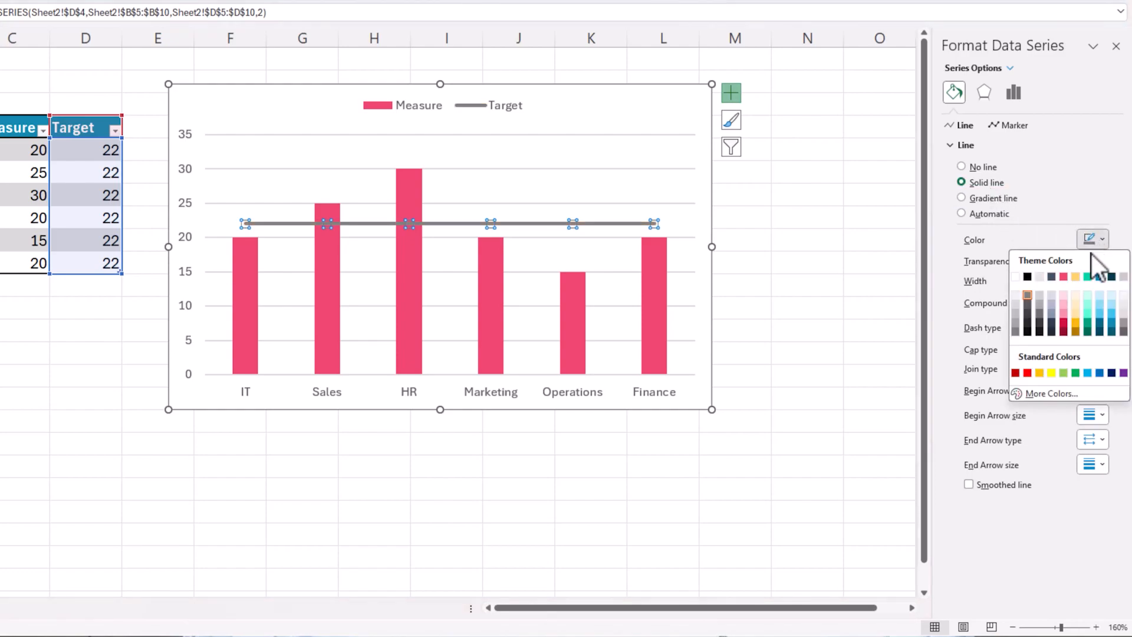
left_click(1111, 319)
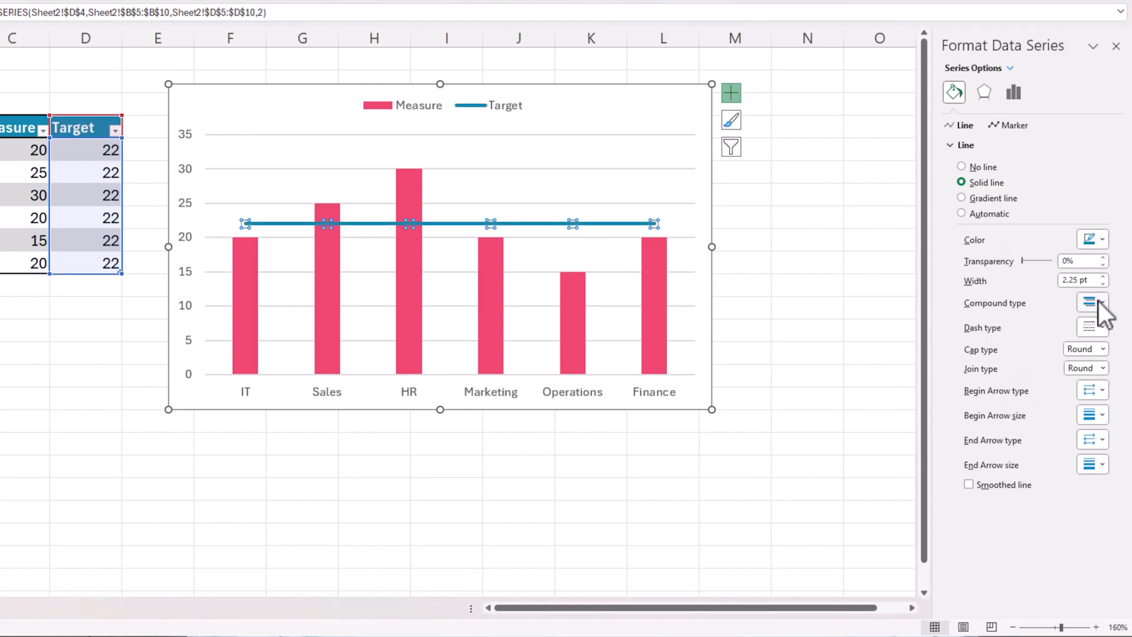
Step: Set the Target line's dash type to Round Dot
left_click(1101, 303)
left_click(1101, 303)
left_click(1101, 327)
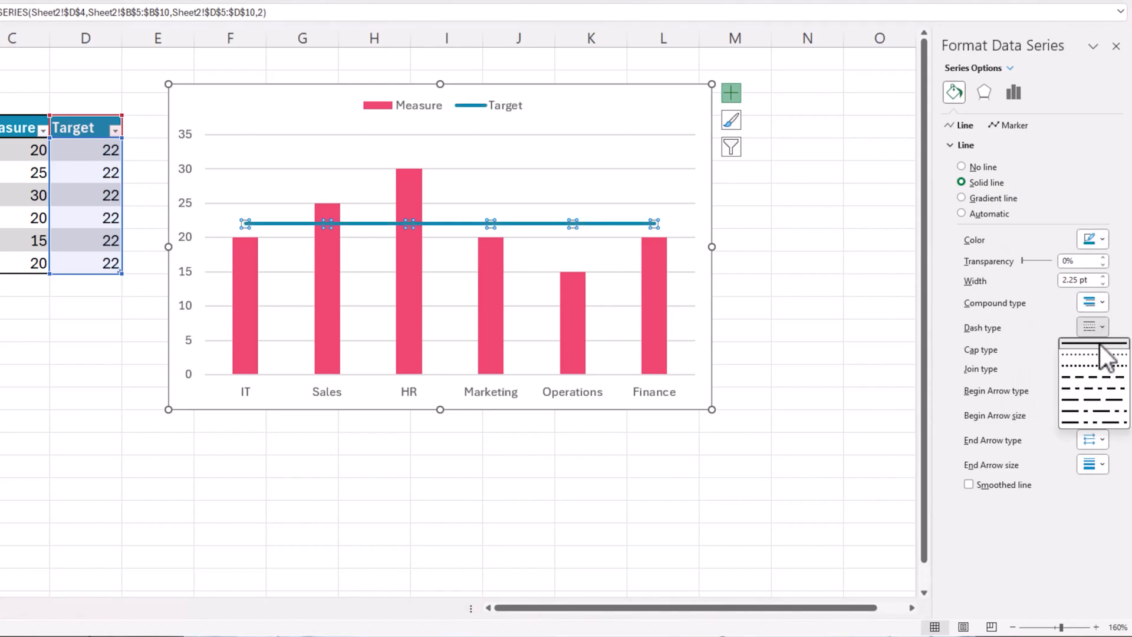
left_click(1097, 354)
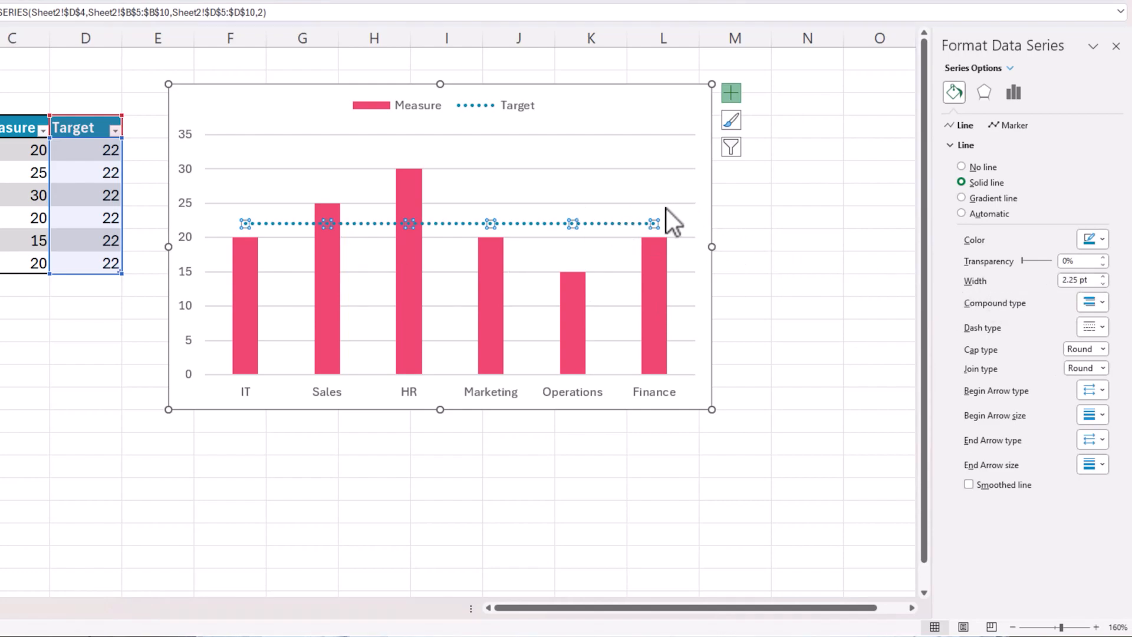
left_click(415, 273)
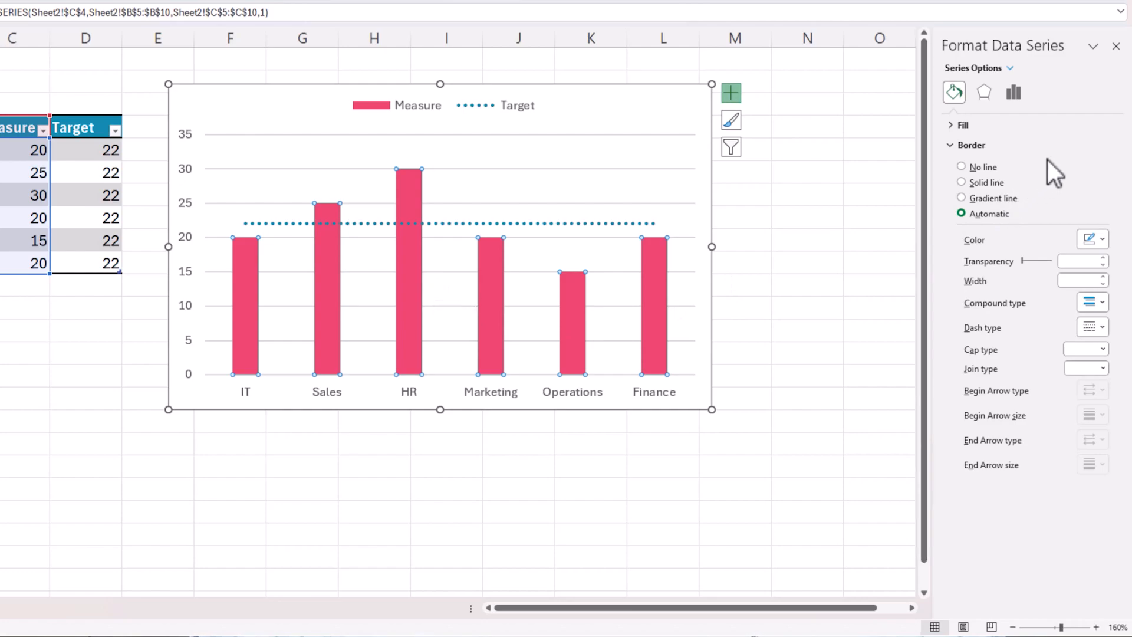
Step: Give the Measure columns a solid light blue theme fill
left_click(954, 125)
left_click(1090, 269)
left_click(1103, 268)
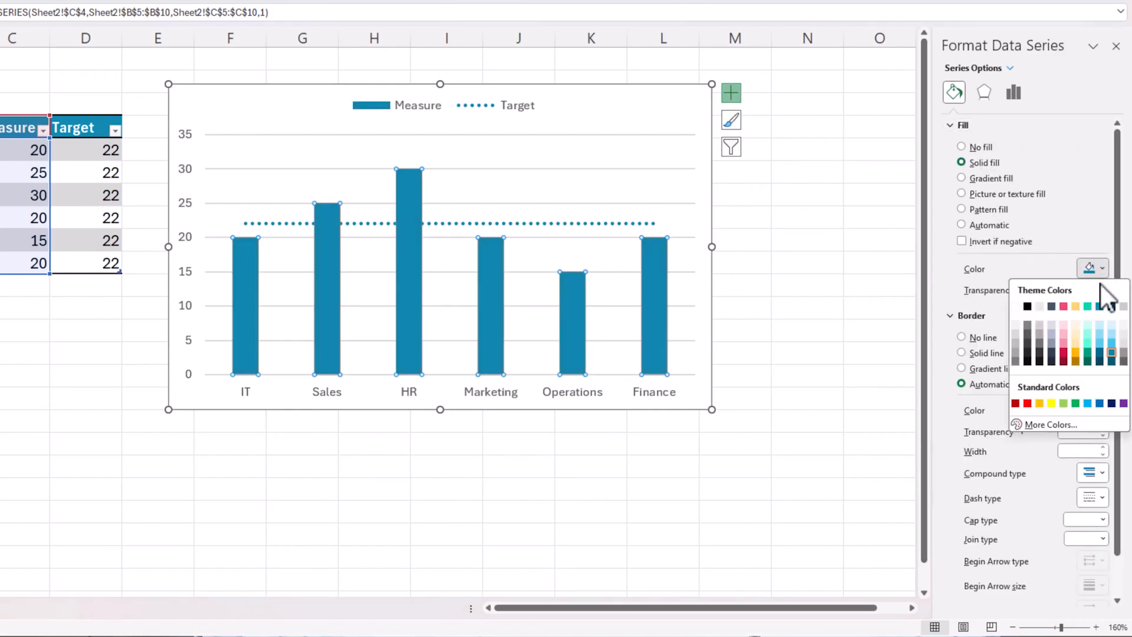
left_click(1113, 336)
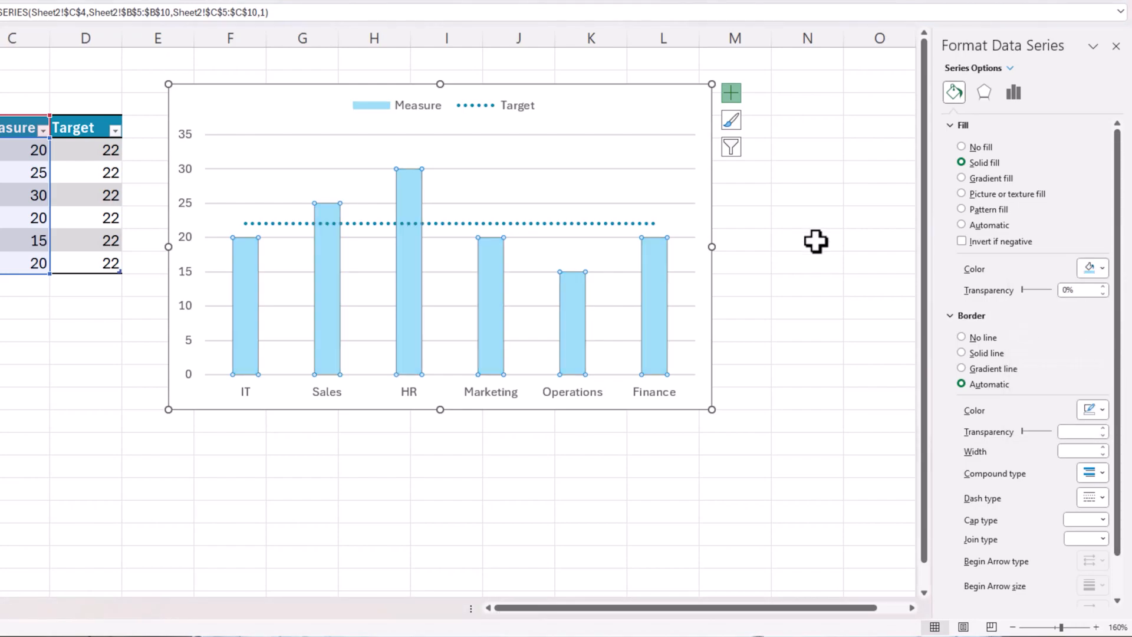
left_click(793, 216)
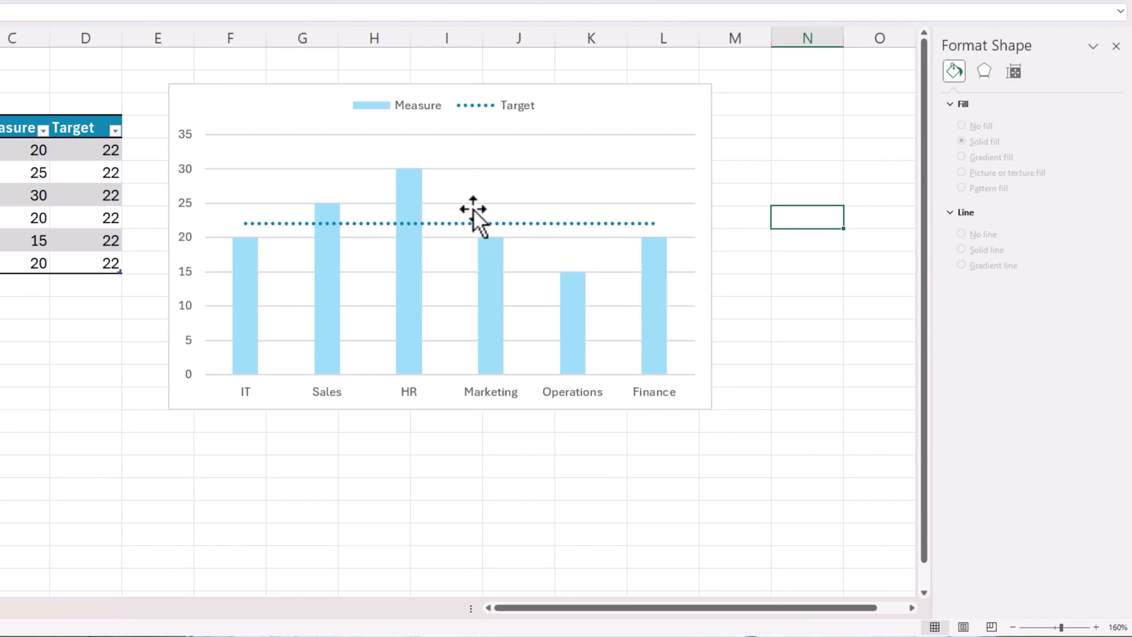
Step: Add value labels to the Measure columns and make the gridlines solid light grey
right_click(572, 294)
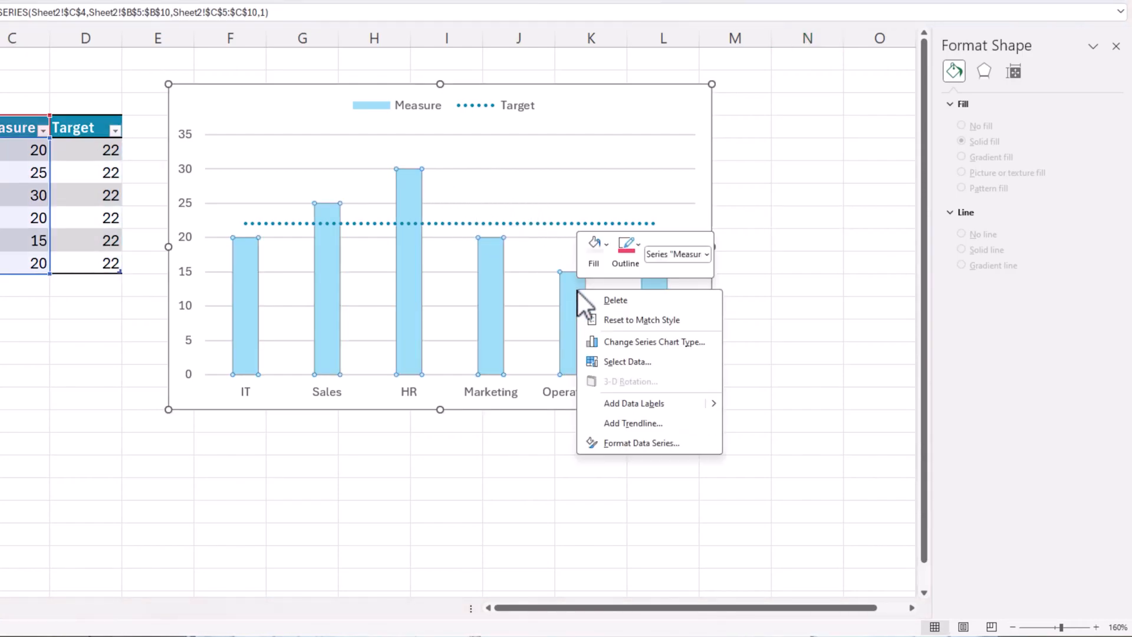
left_click(644, 403)
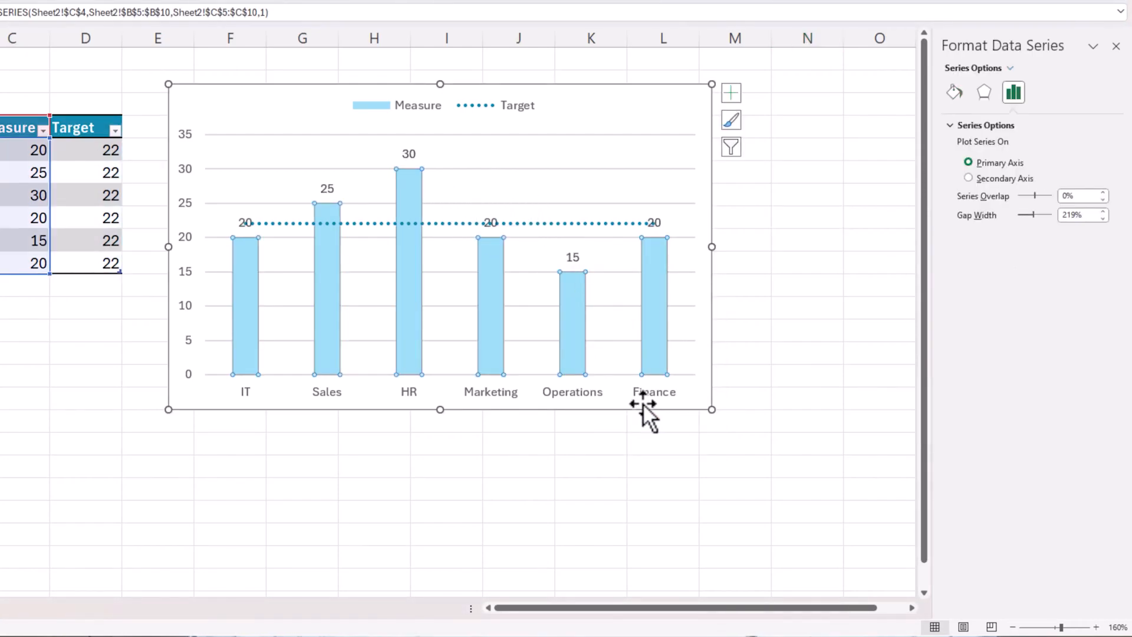
right_click(534, 170)
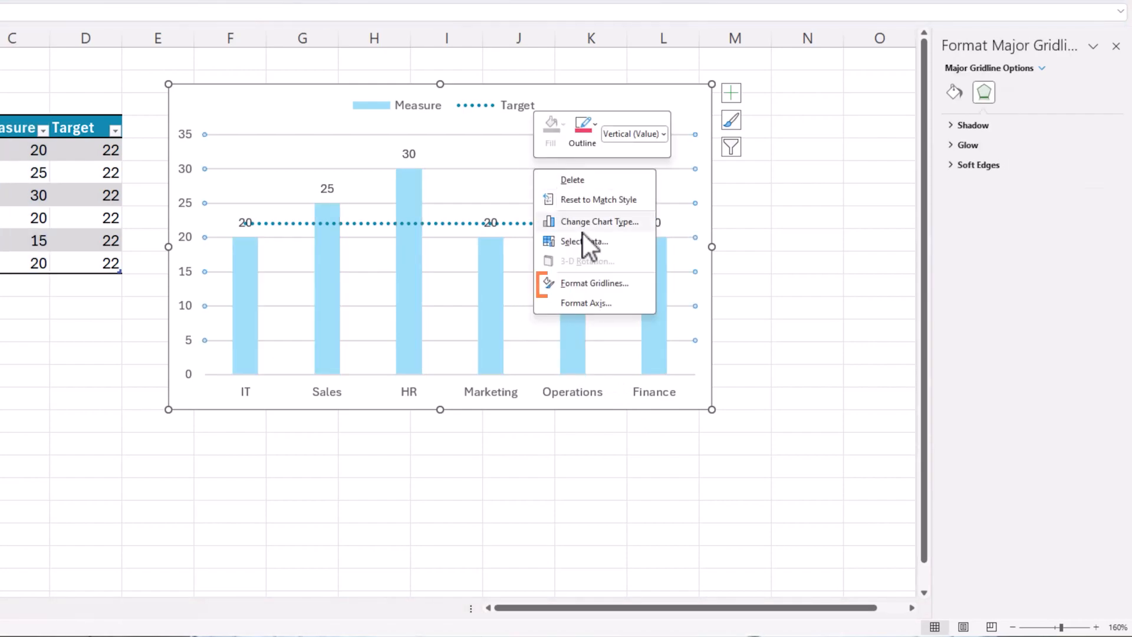
left_click(597, 282)
left_click(972, 162)
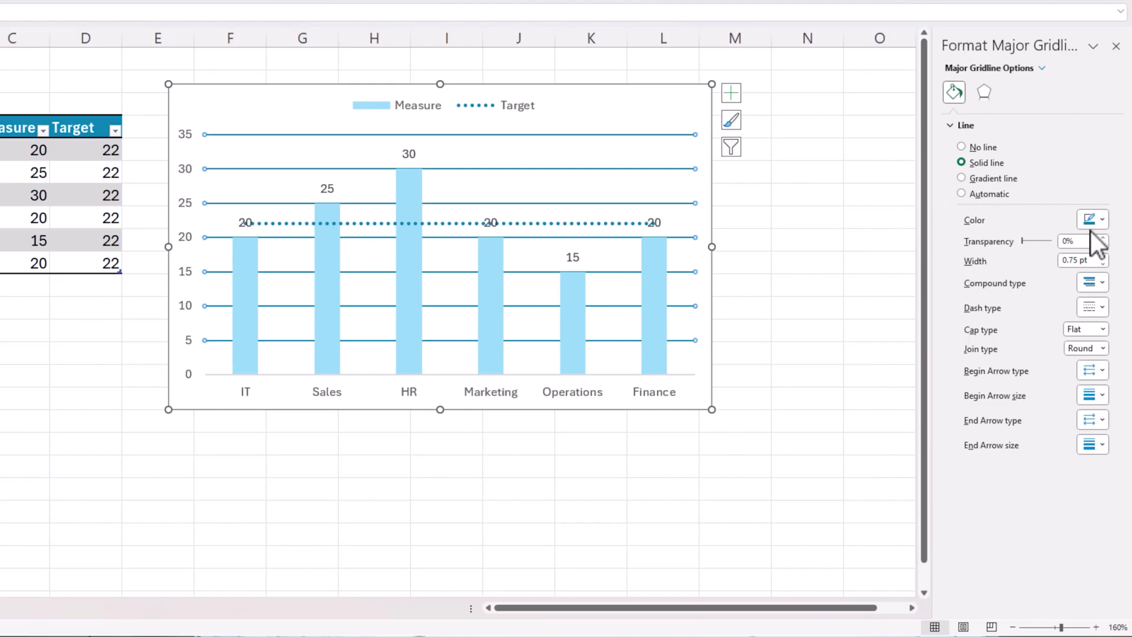
left_click(1094, 219)
left_click(1026, 276)
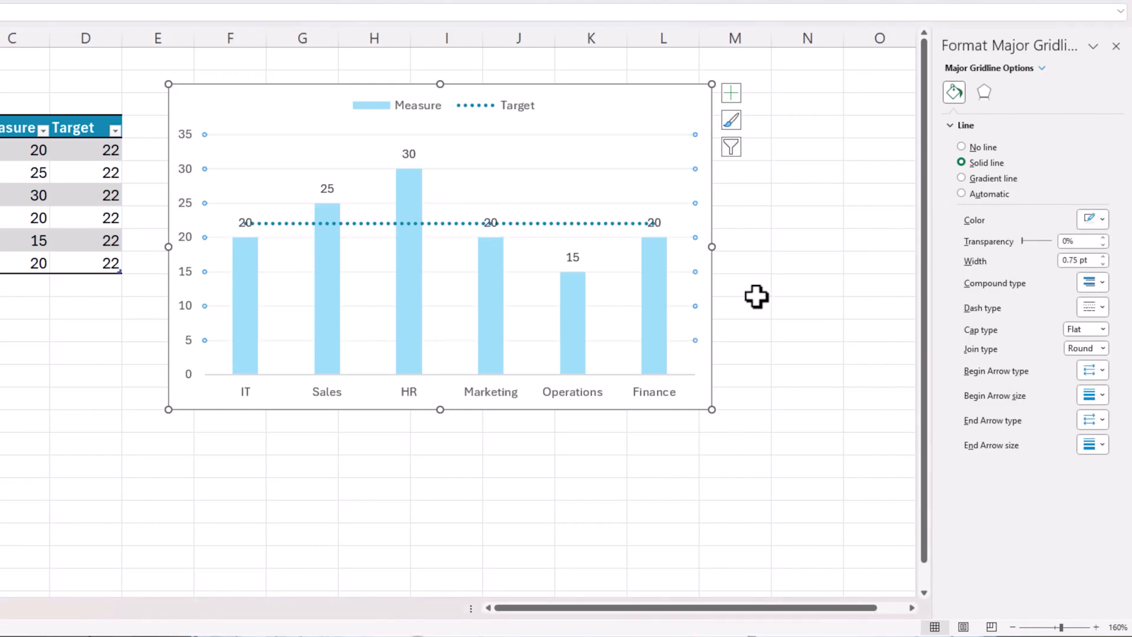
left_click(778, 283)
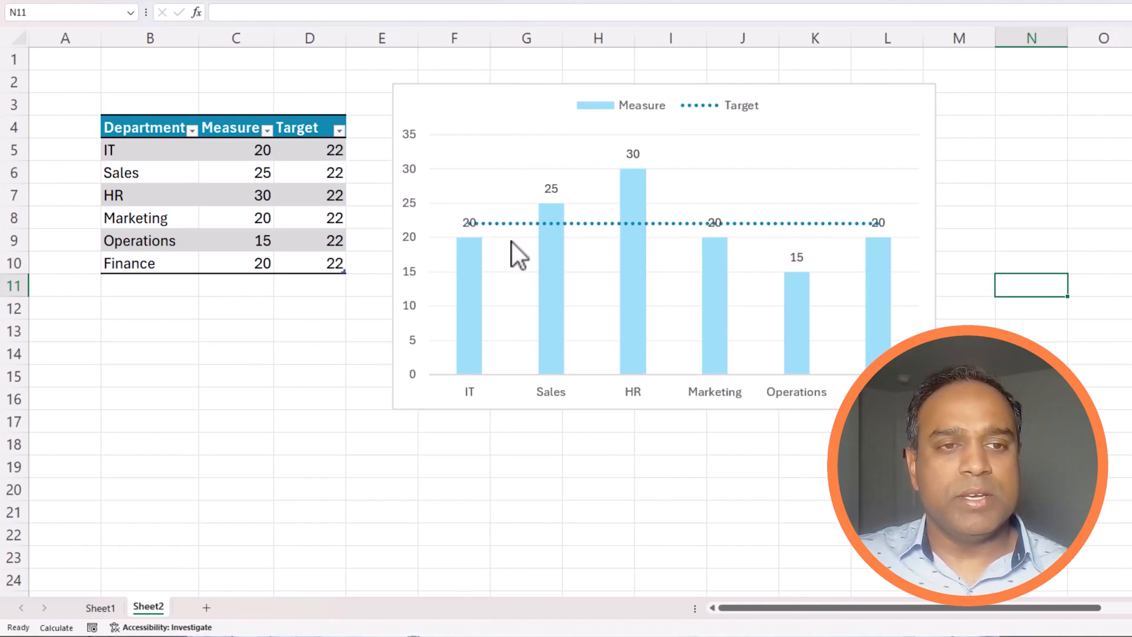
Step: Shift the chart right and add a Label column with 'Target: 22' in E5
left_click_drag(528, 99, 552, 94)
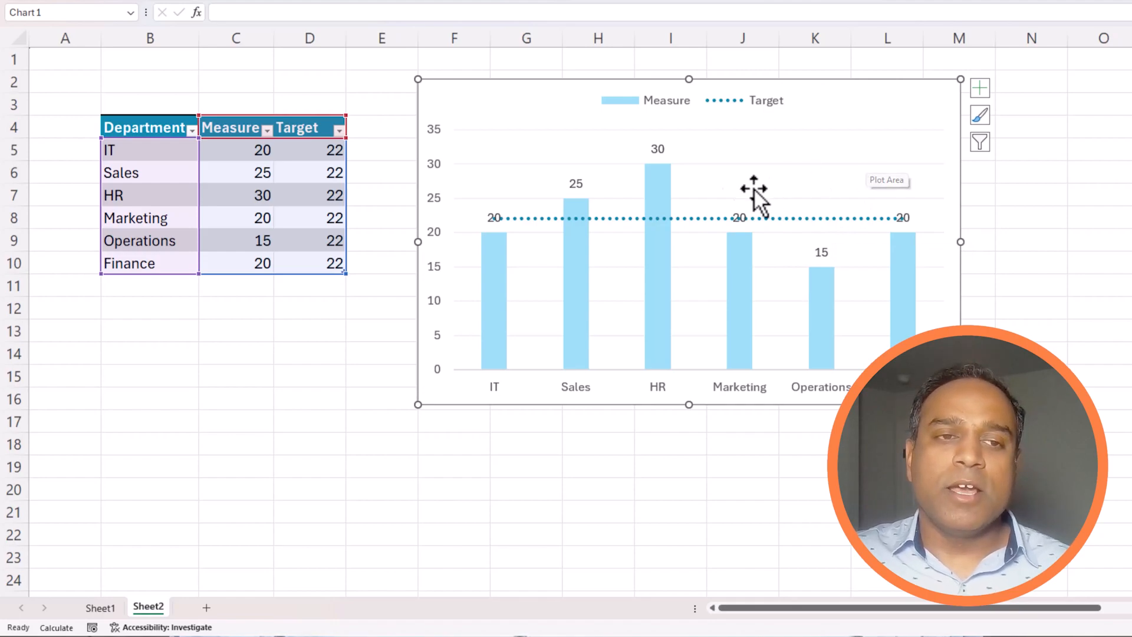
left_click_drag(434, 82, 466, 80)
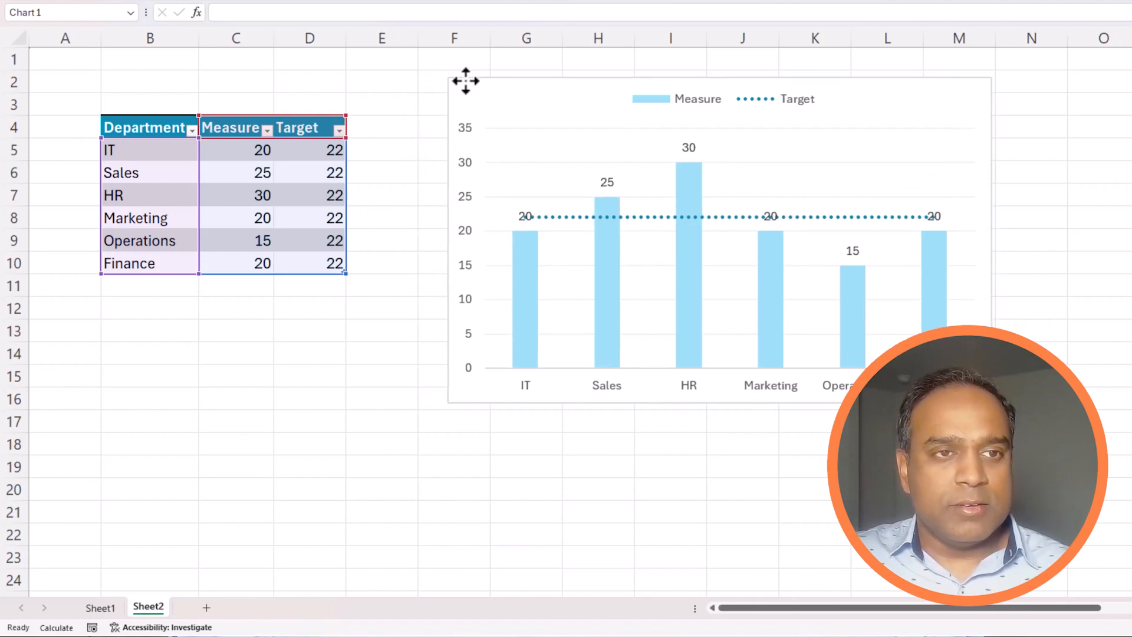
left_click(384, 128)
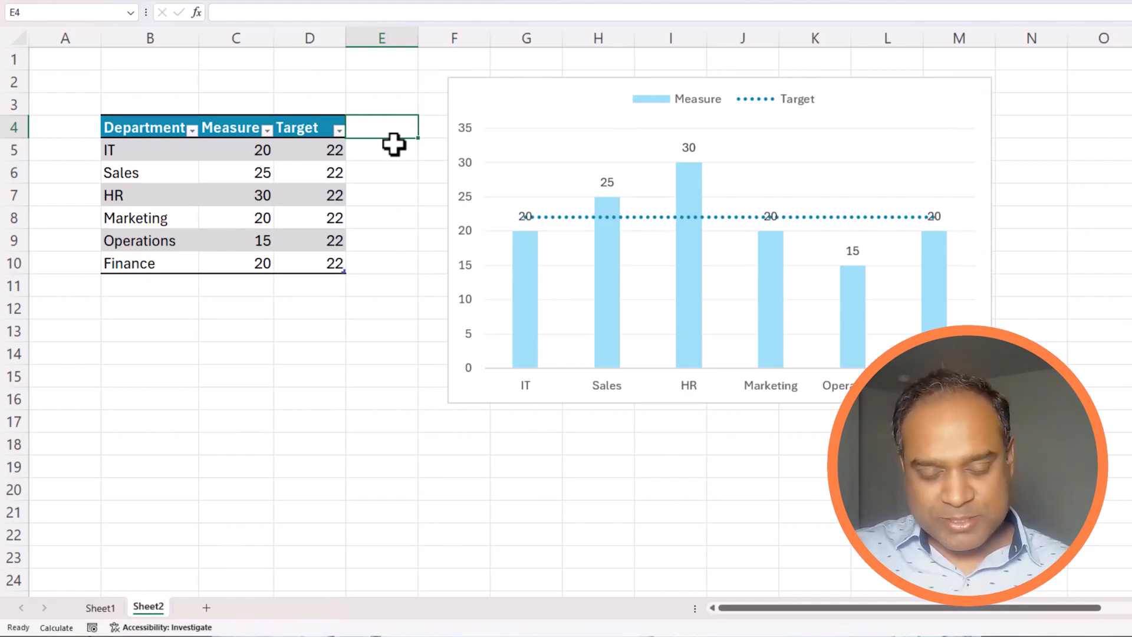
type("Label")
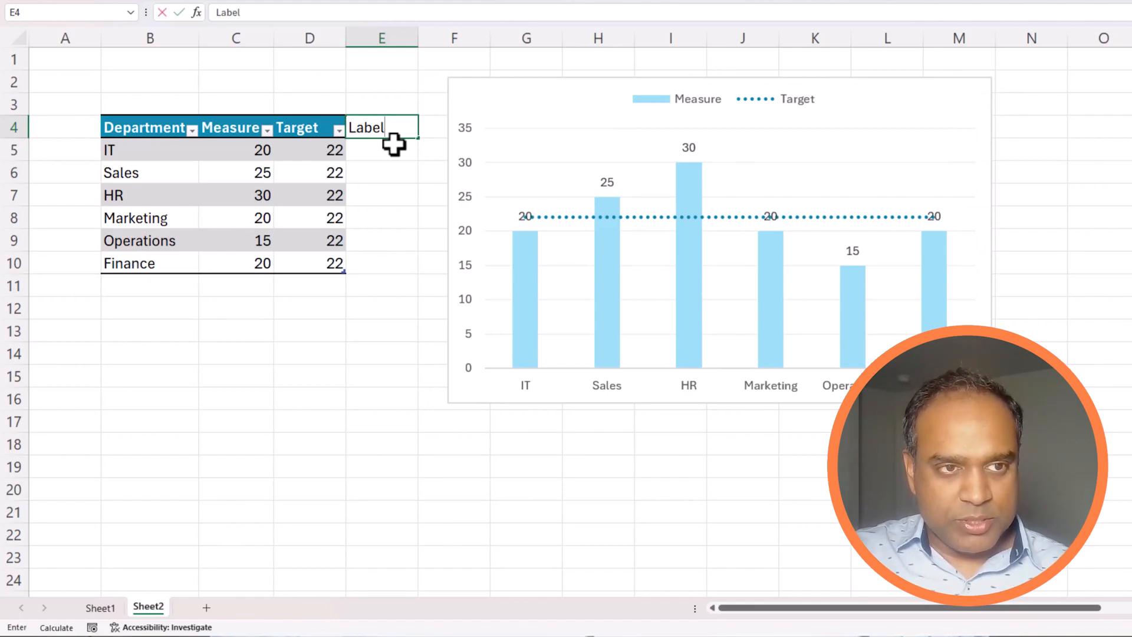
key("Return")
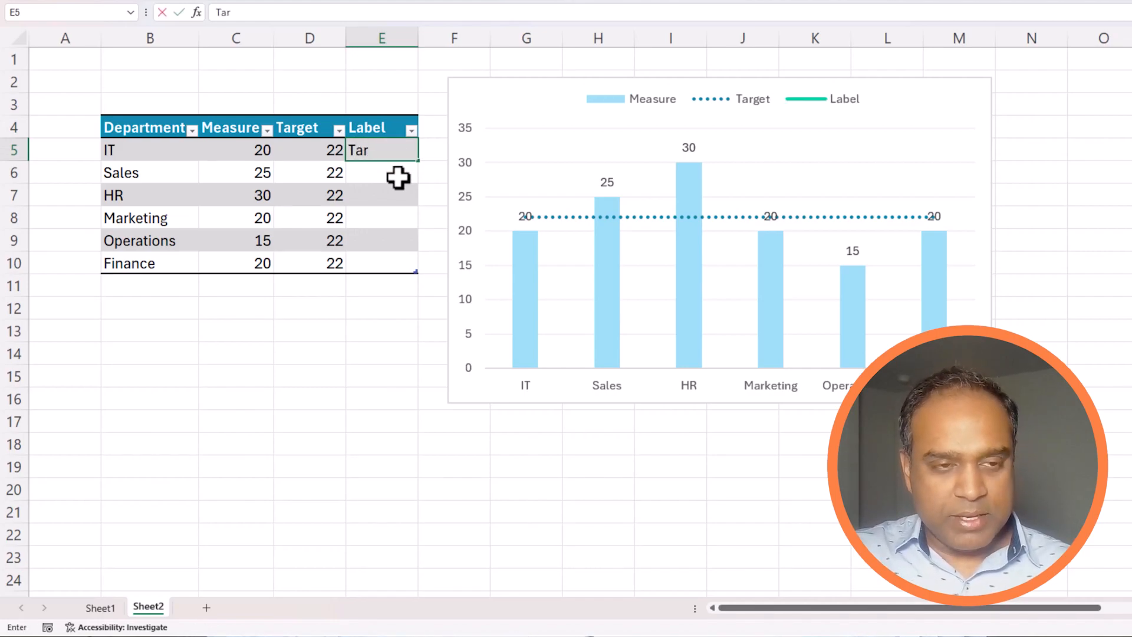
key("Return")
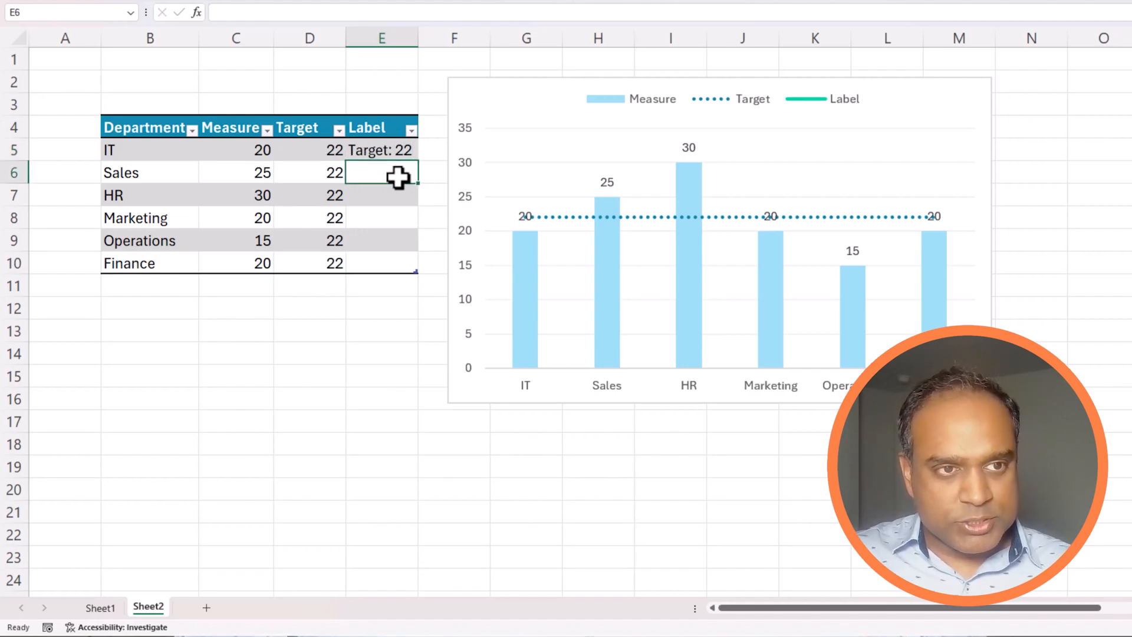
left_click(396, 154)
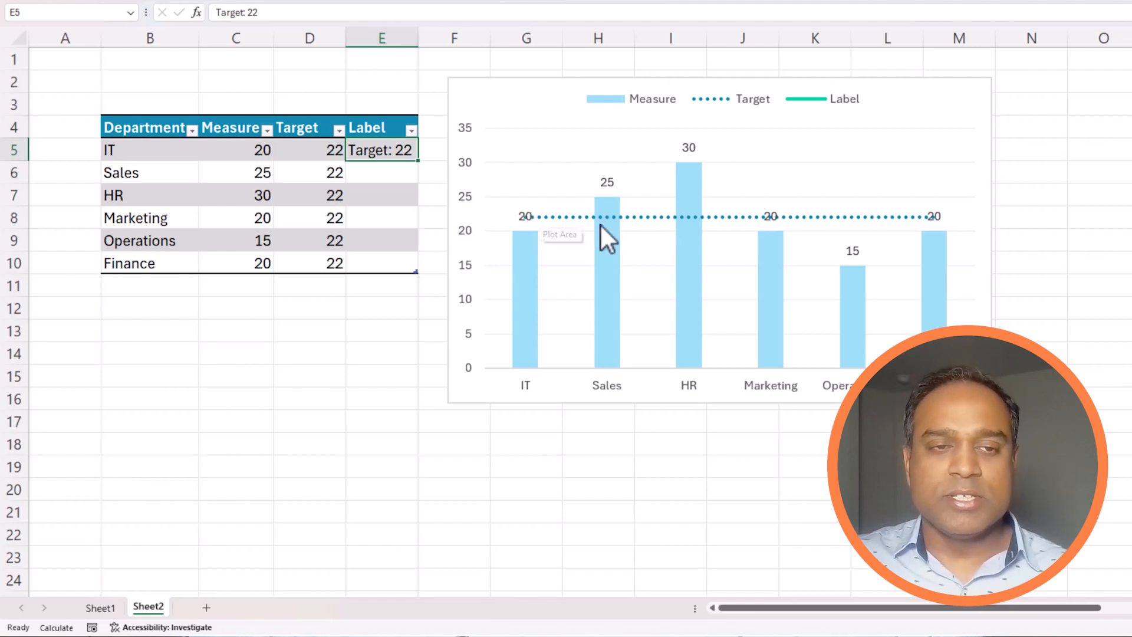
Step: Add data labels reading 22 to each point of the Target line
left_click(650, 220)
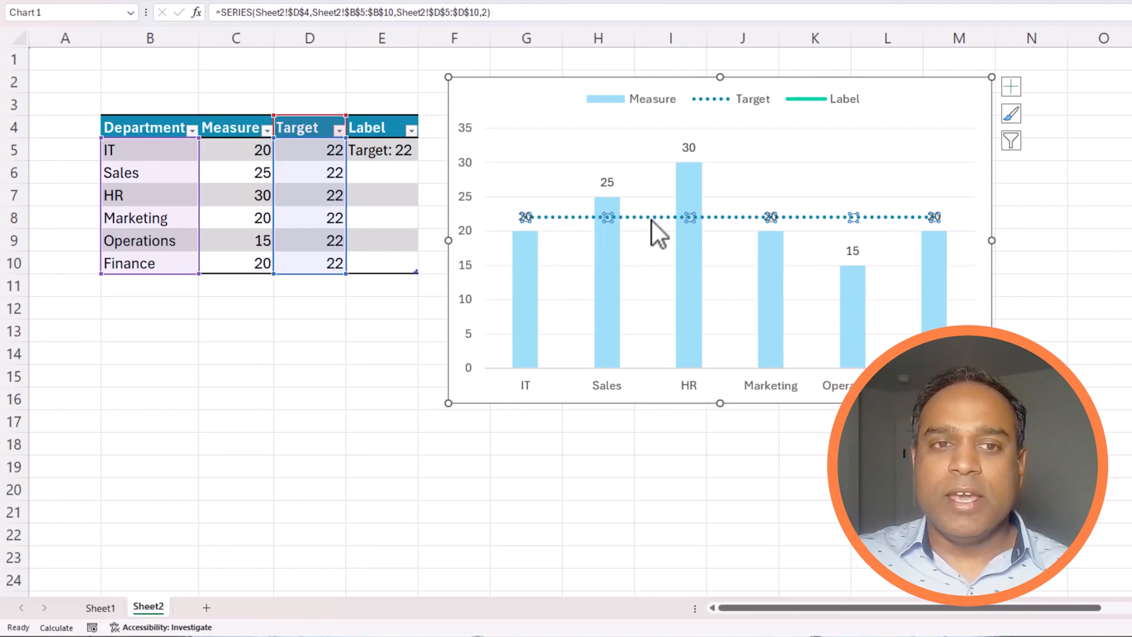
right_click(652, 221)
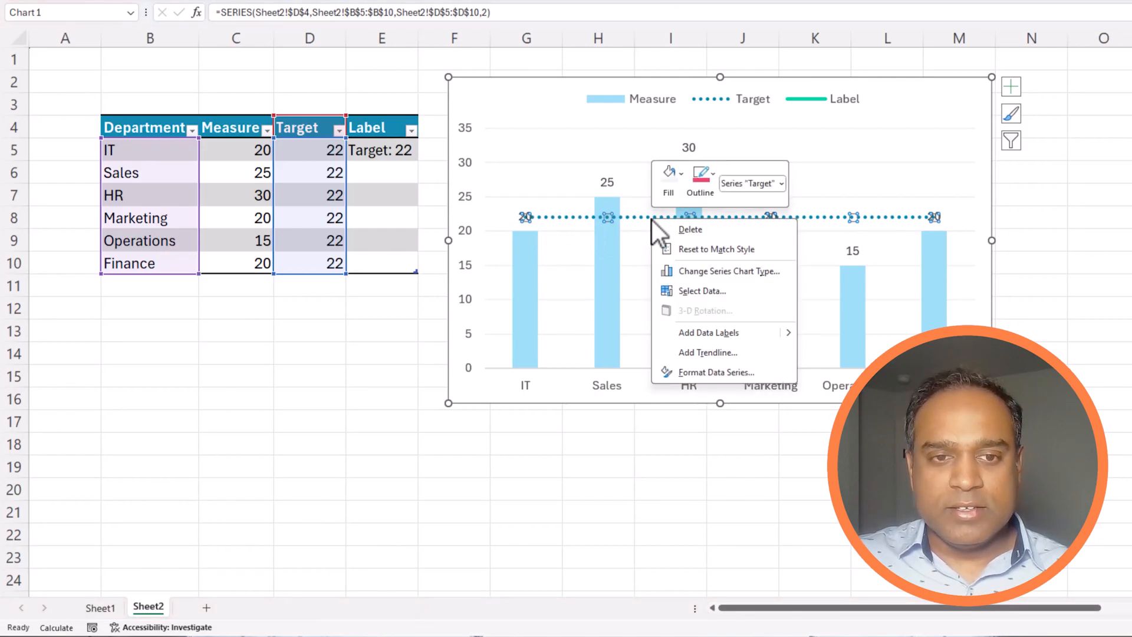
left_click(731, 338)
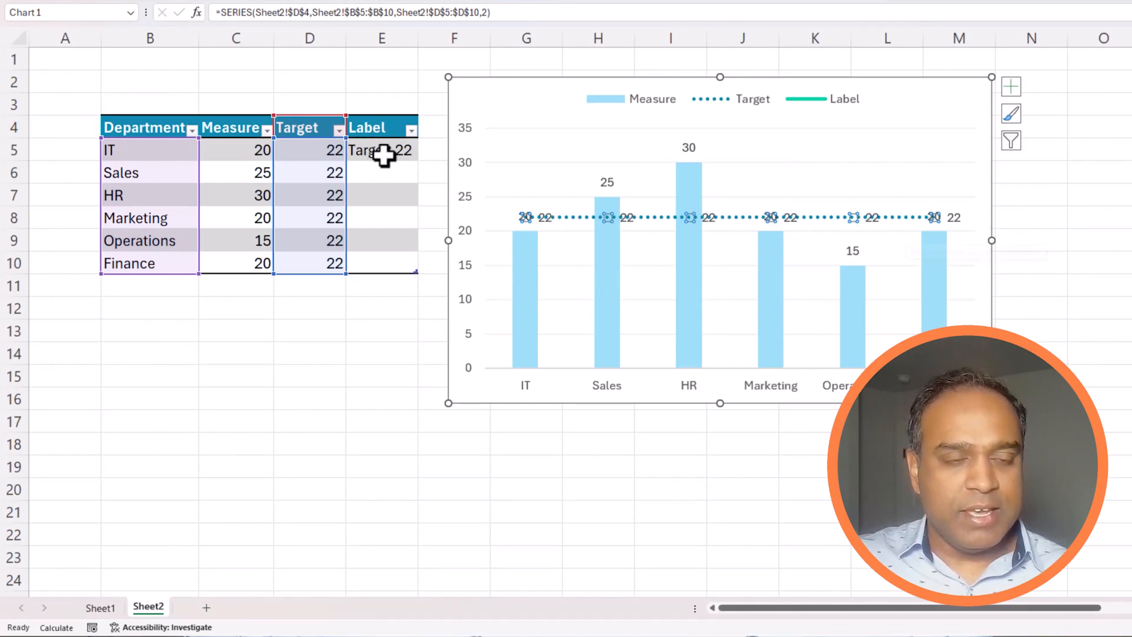
right_click(961, 217)
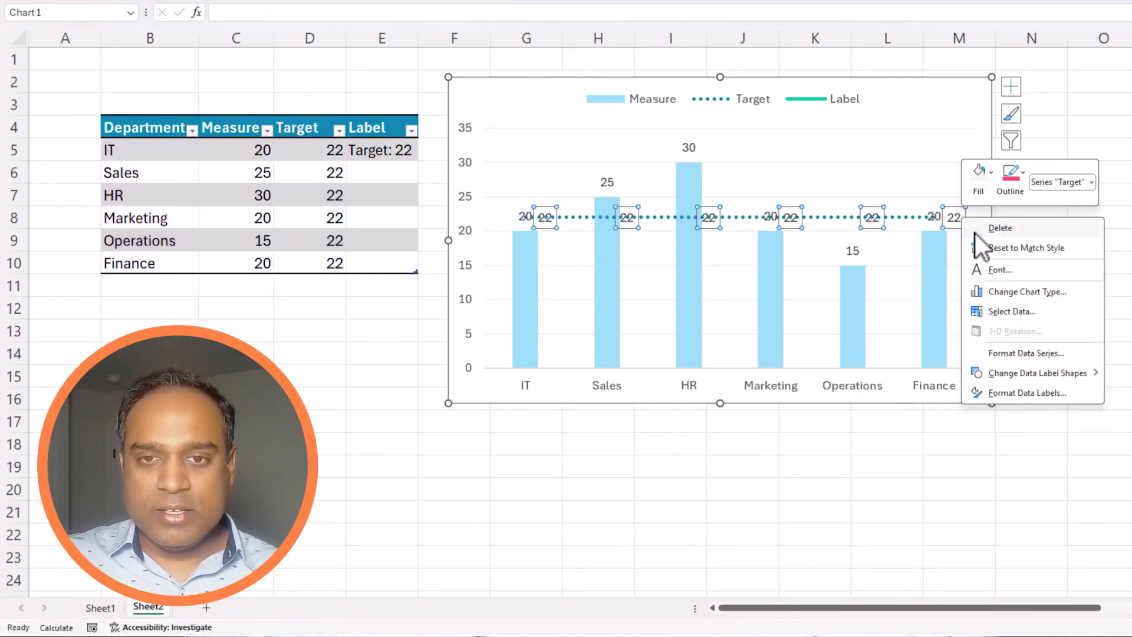
Step: Make the Target labels use Value From Cells E5:E10 and untick Value
left_click(1015, 393)
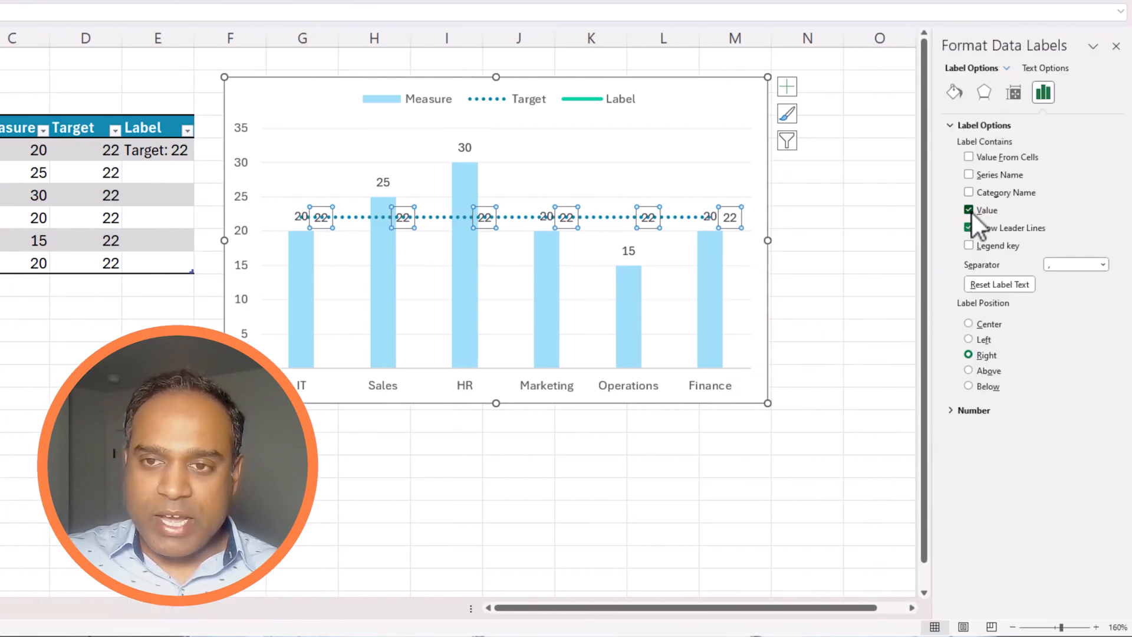
left_click(971, 212)
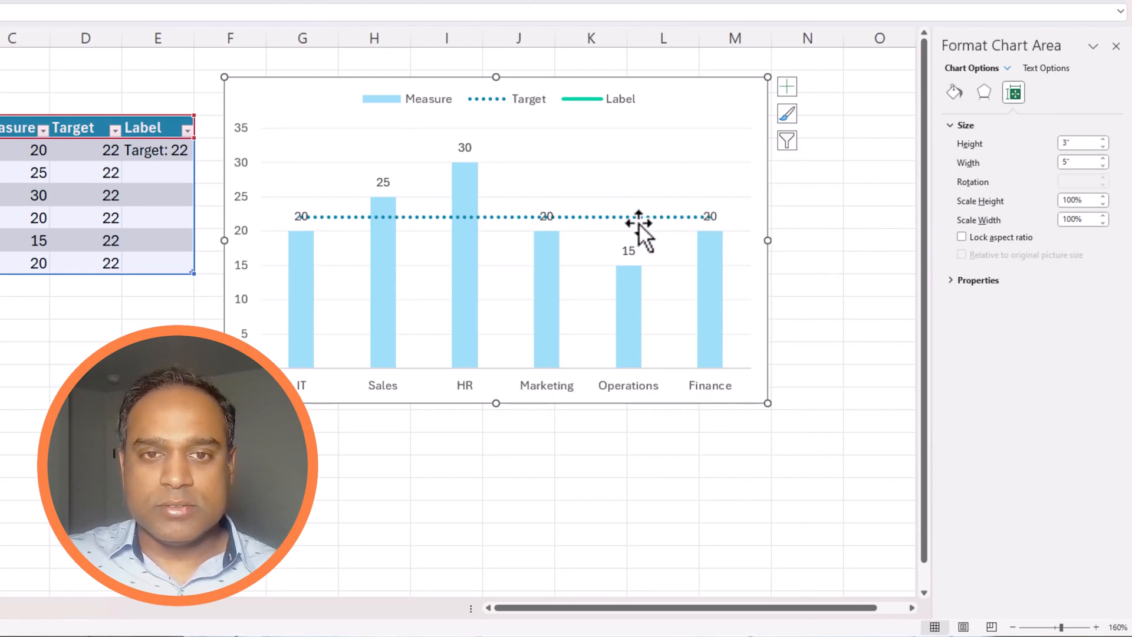
key("ctrl+z")
right_click(722, 221)
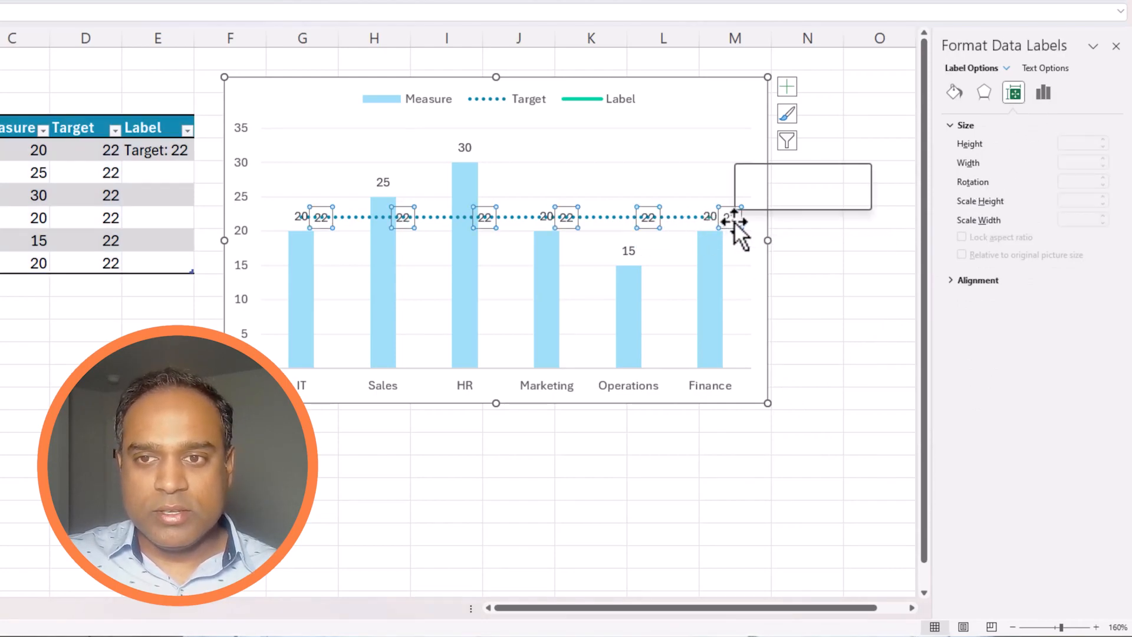
left_click(795, 397)
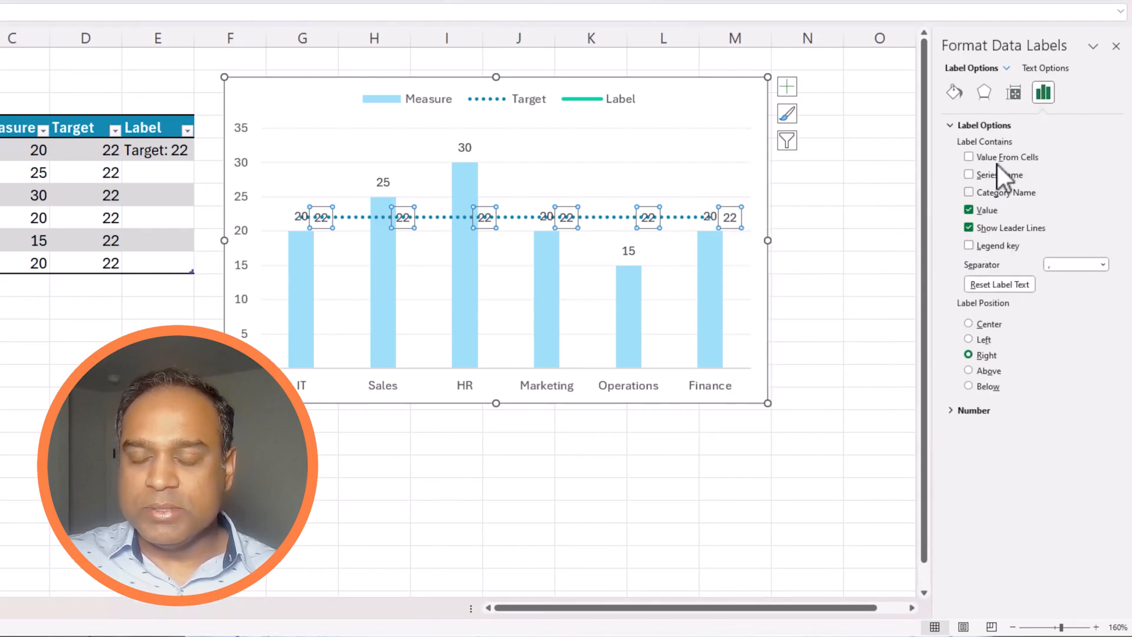
left_click(971, 156)
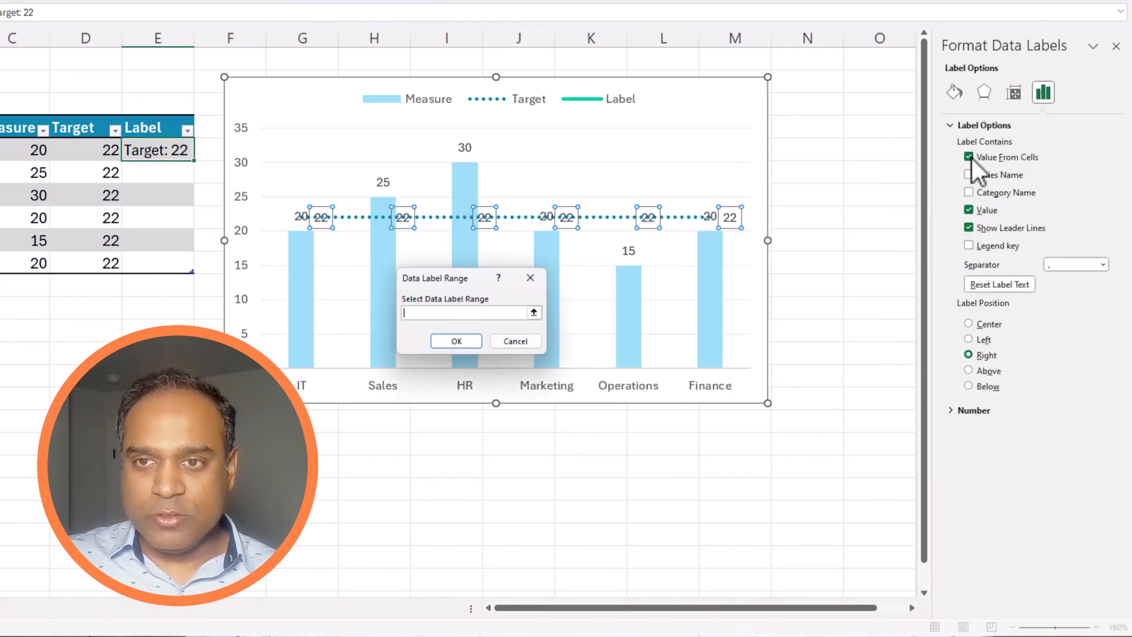
left_click(534, 313)
left_click_drag(157, 150, 171, 256)
left_click_drag(392, 256, 391, 260)
left_click(760, 300)
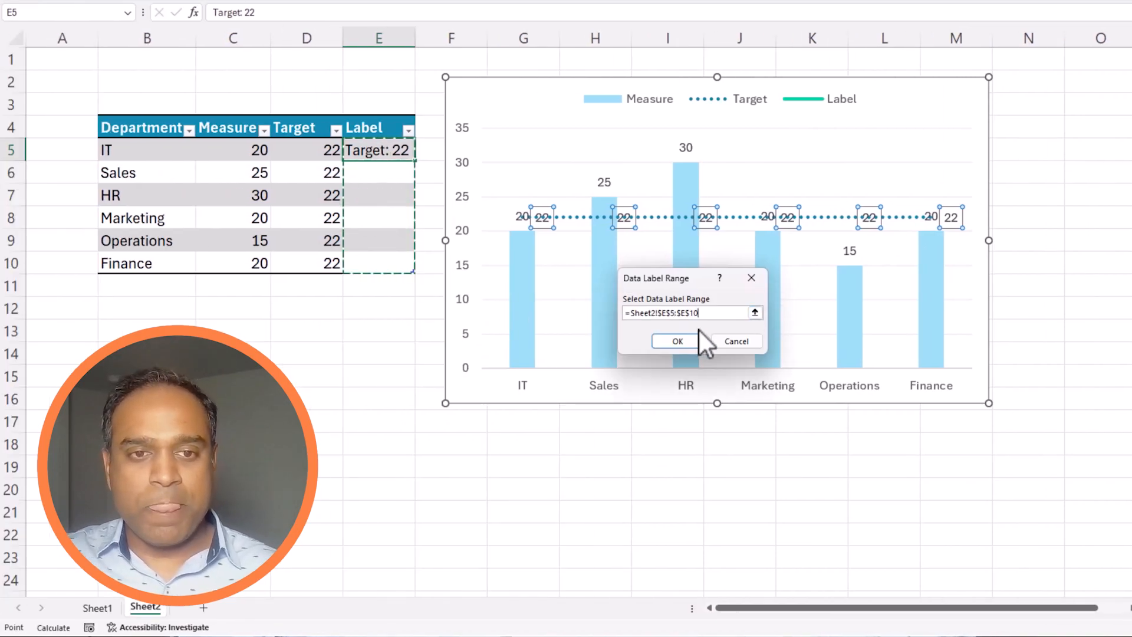
left_click(679, 341)
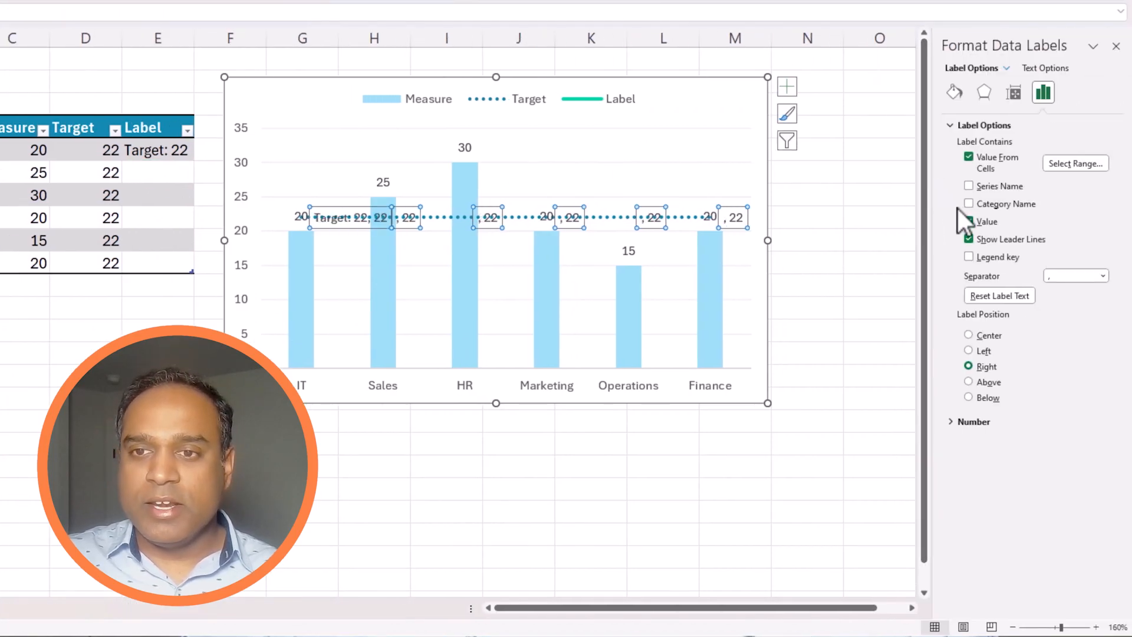
left_click(969, 222)
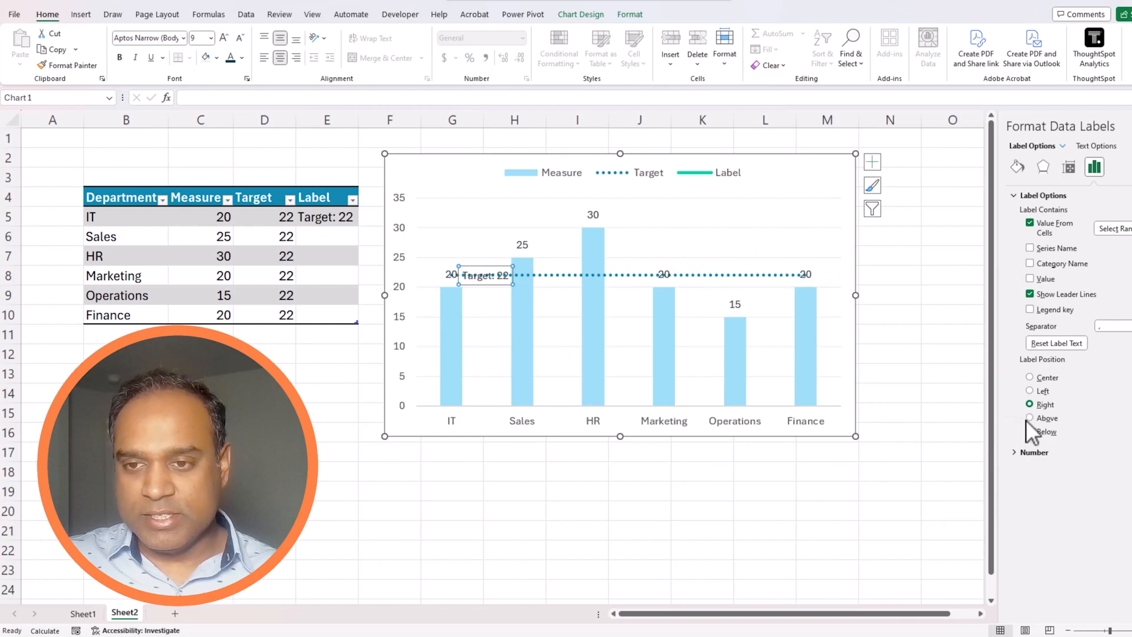
Step: Position the 'Target: 22' label above the dotted line in bold, dark-coloured text
left_click(1049, 418)
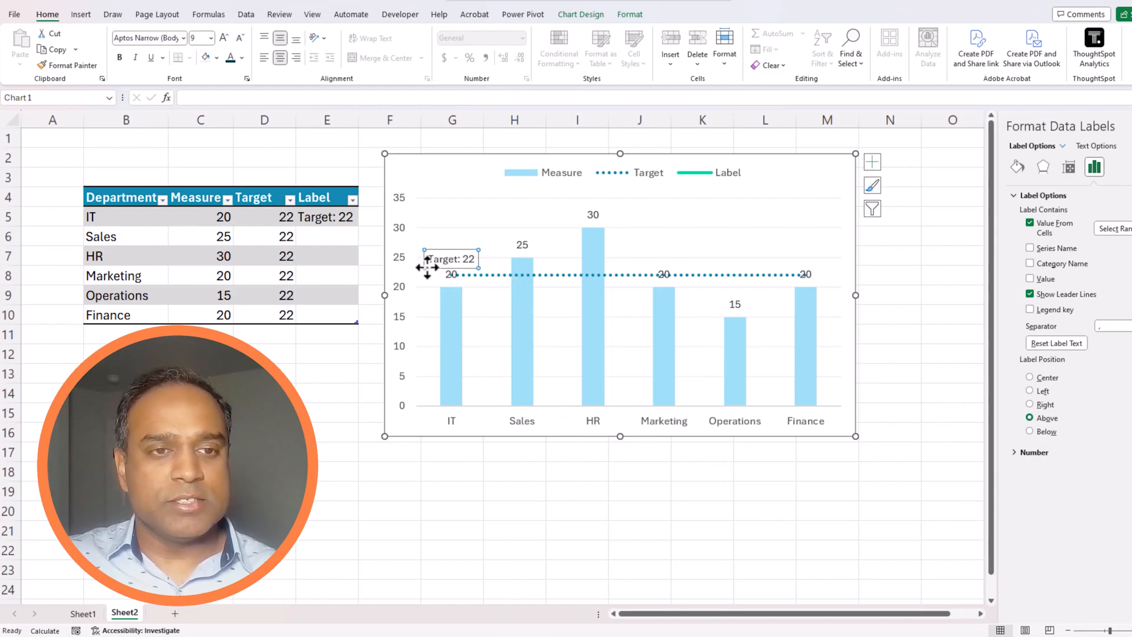
left_click(242, 57)
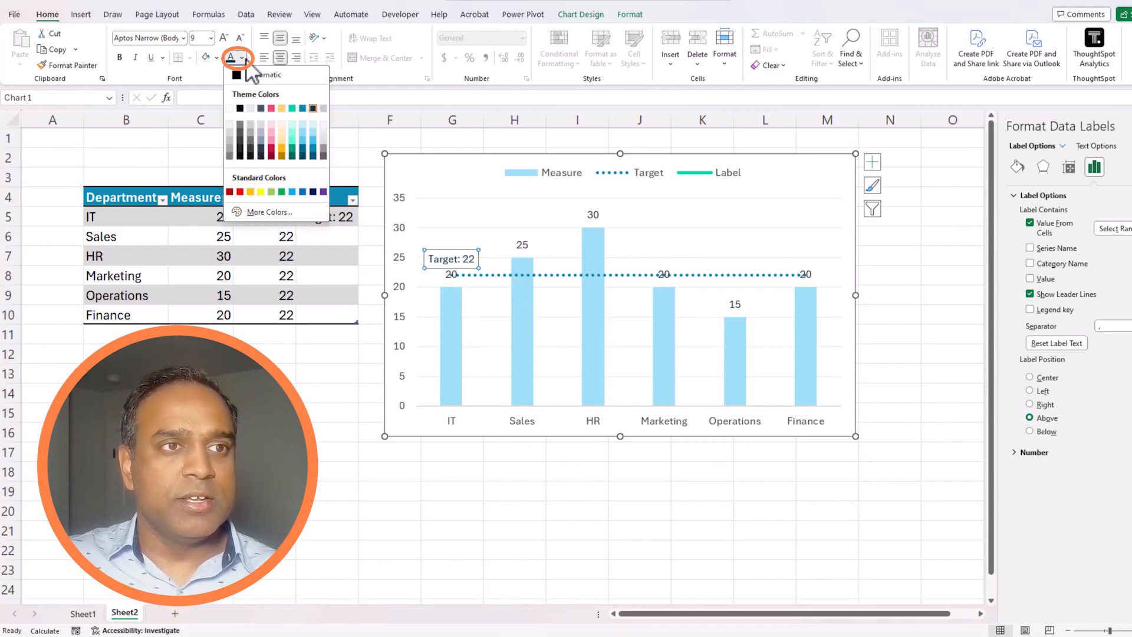
left_click(315, 112)
left_click(123, 57)
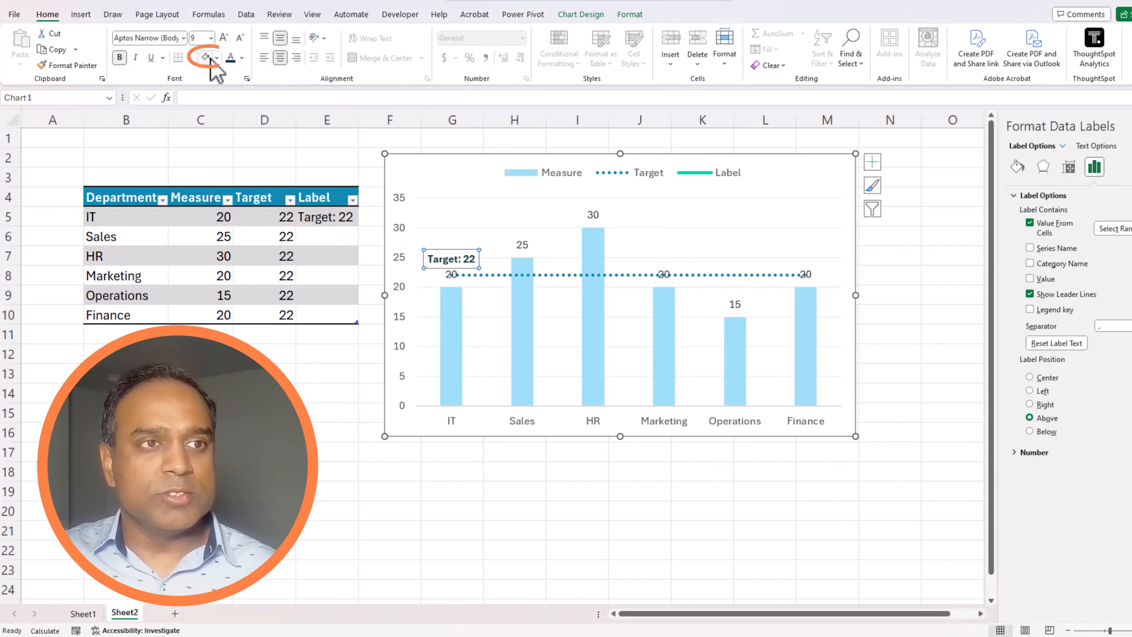
left_click(585, 498)
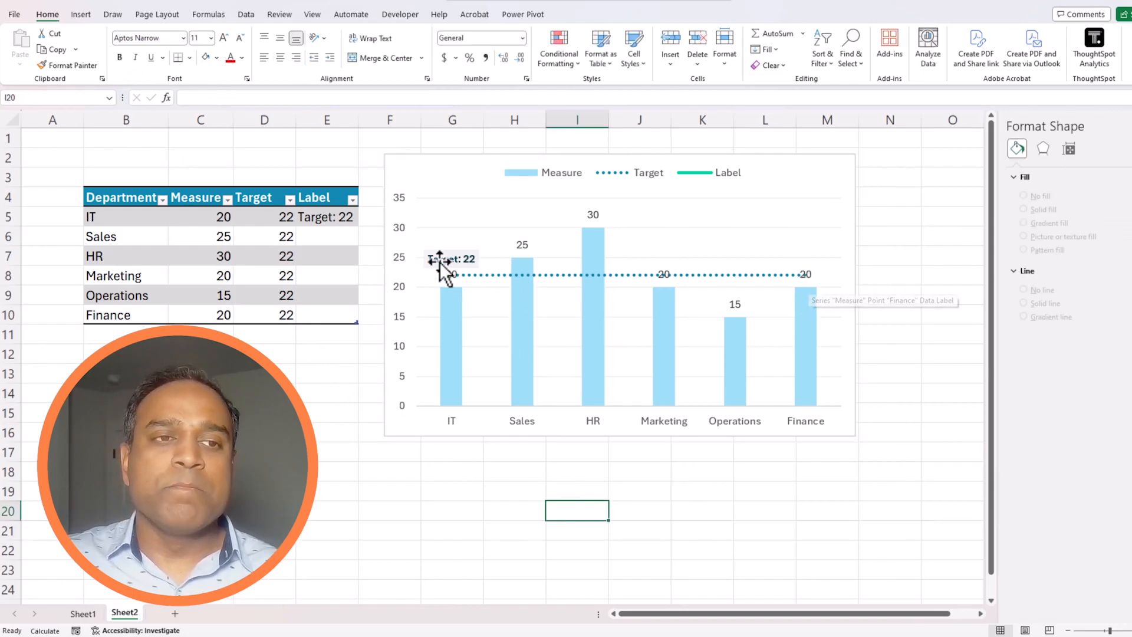
Step: Enter 'Target: 22' into cell E10 in the Finance row
left_click(345, 221)
left_click(351, 313)
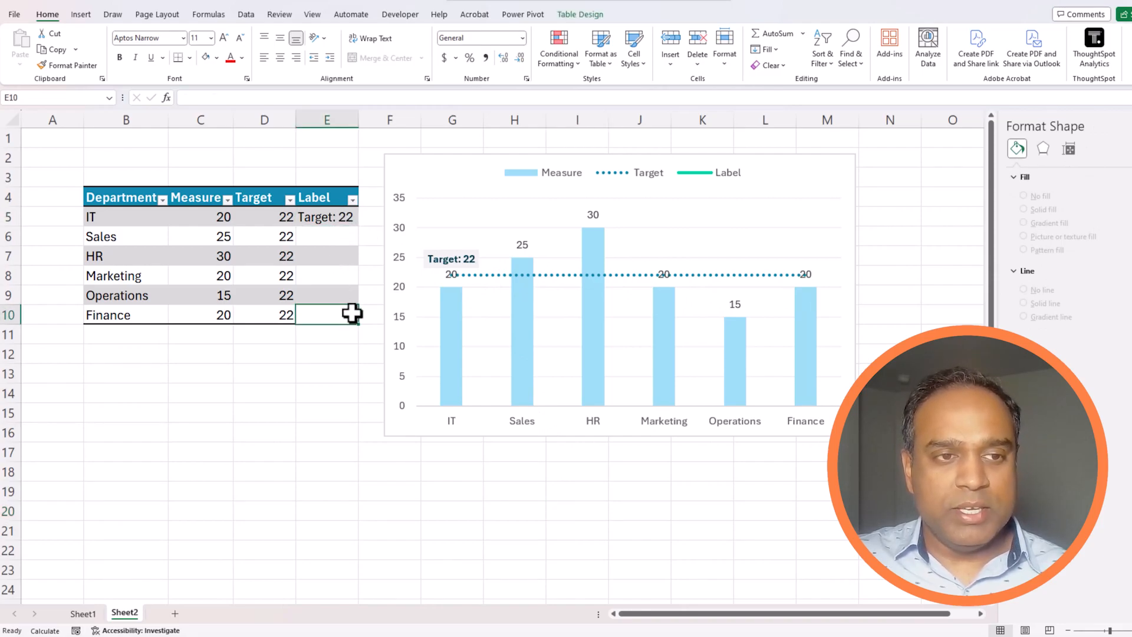
type("Target: 22")
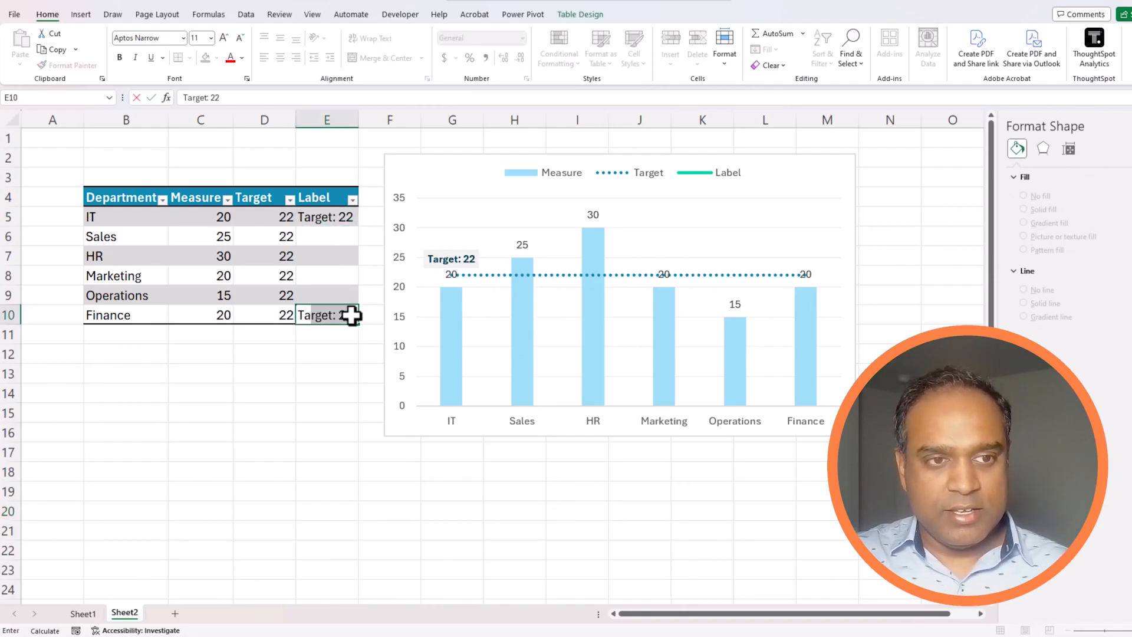
key("ctrl+Return")
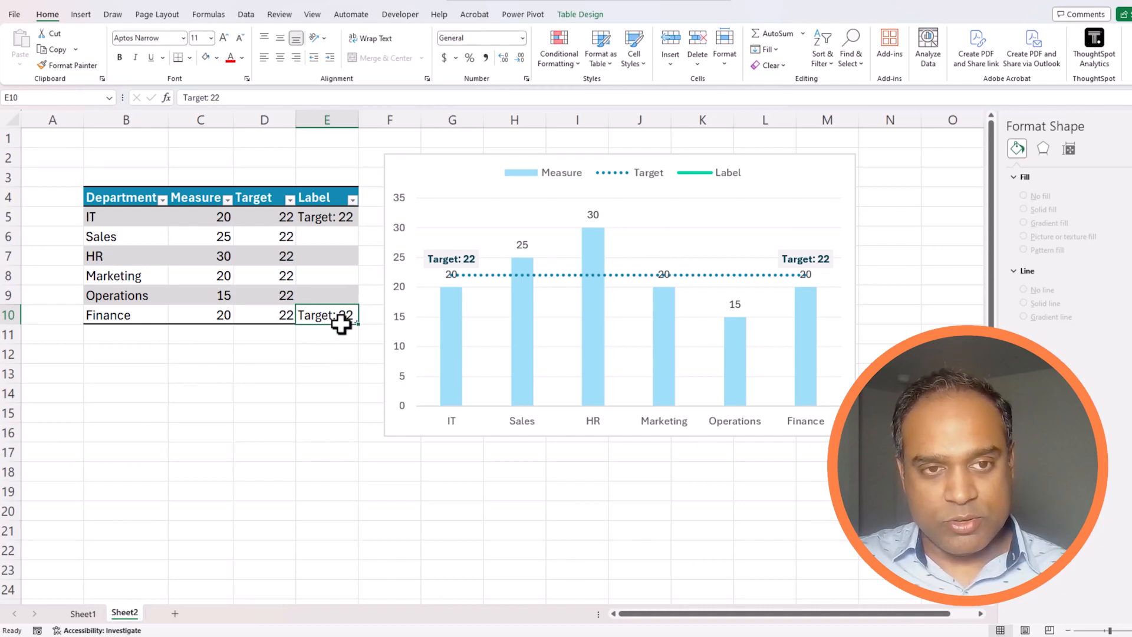
Step: Clear the old label text from cell E5, leaving it only in E10
left_click(339, 216)
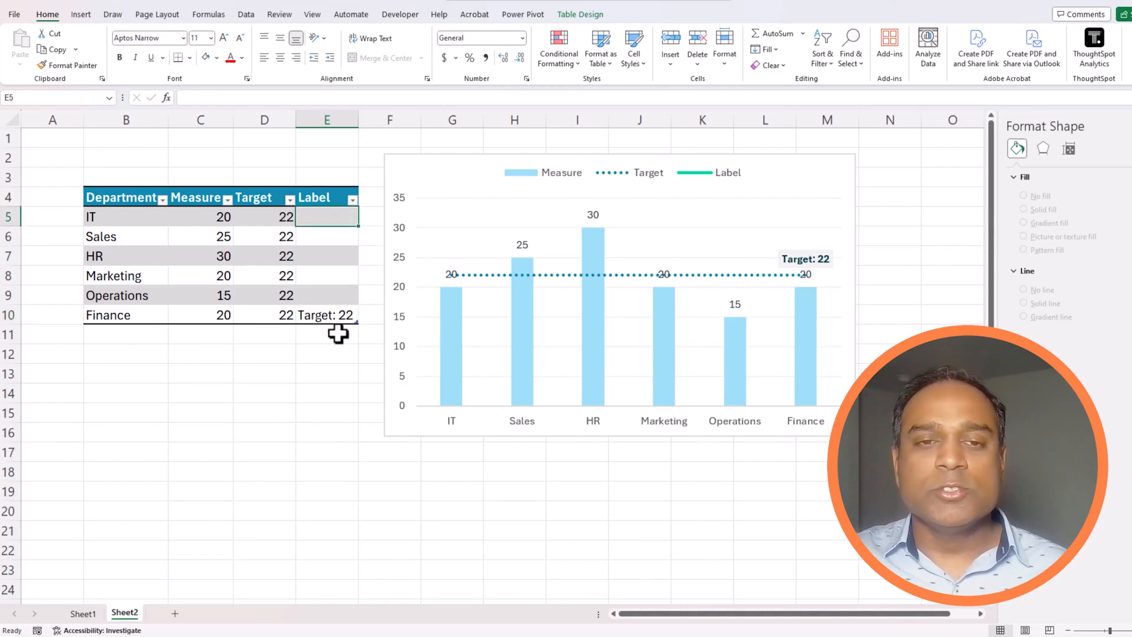
left_click(334, 312)
left_click(329, 272)
left_click(329, 237)
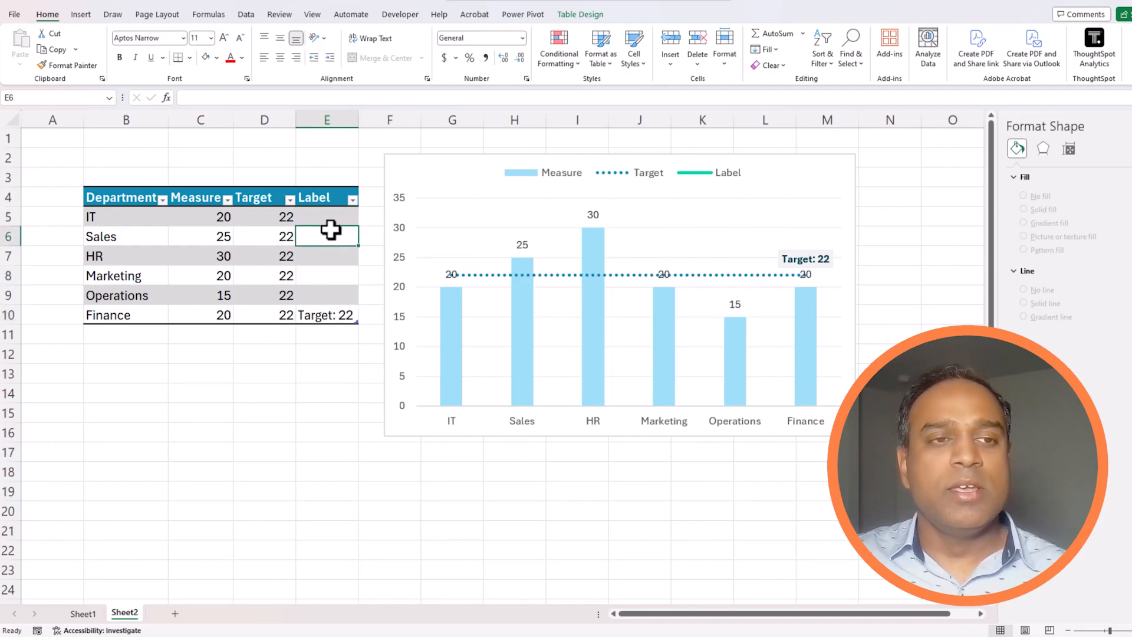
left_click(335, 315)
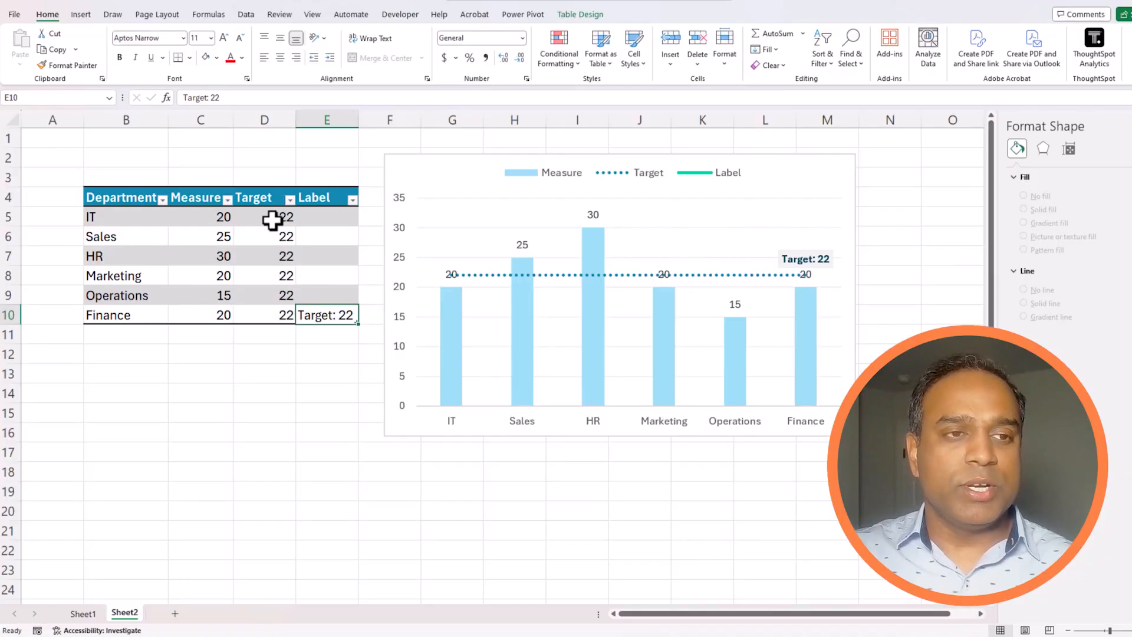
Step: Change the Target formula in D5 to =ROUND(AVERAGE([Measure]),0)+4
left_click(273, 220)
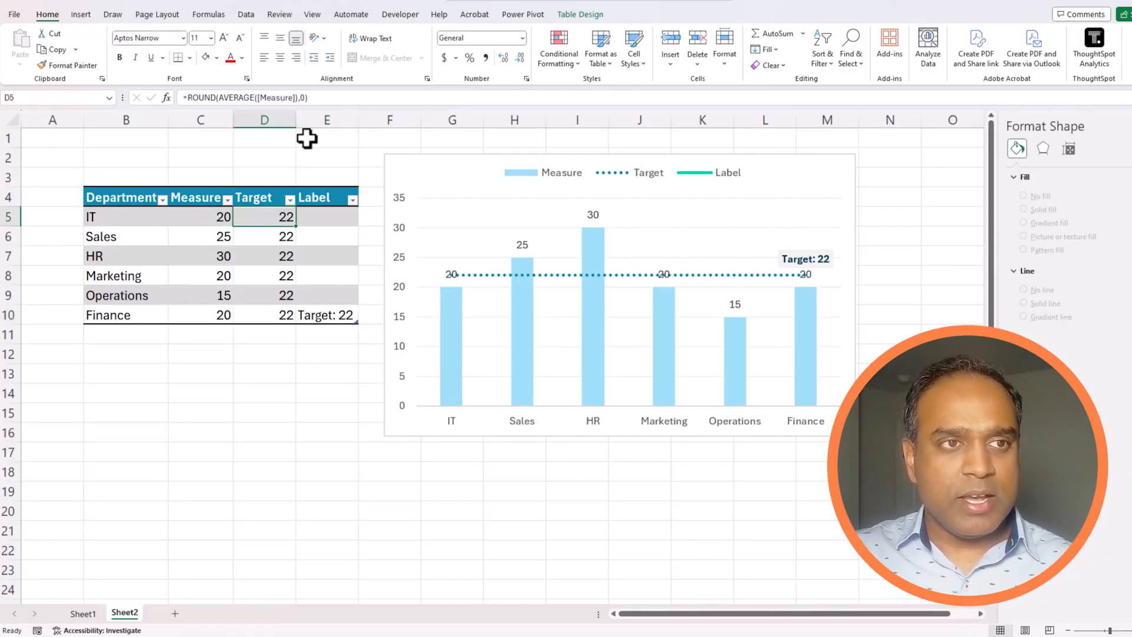
left_click(323, 100)
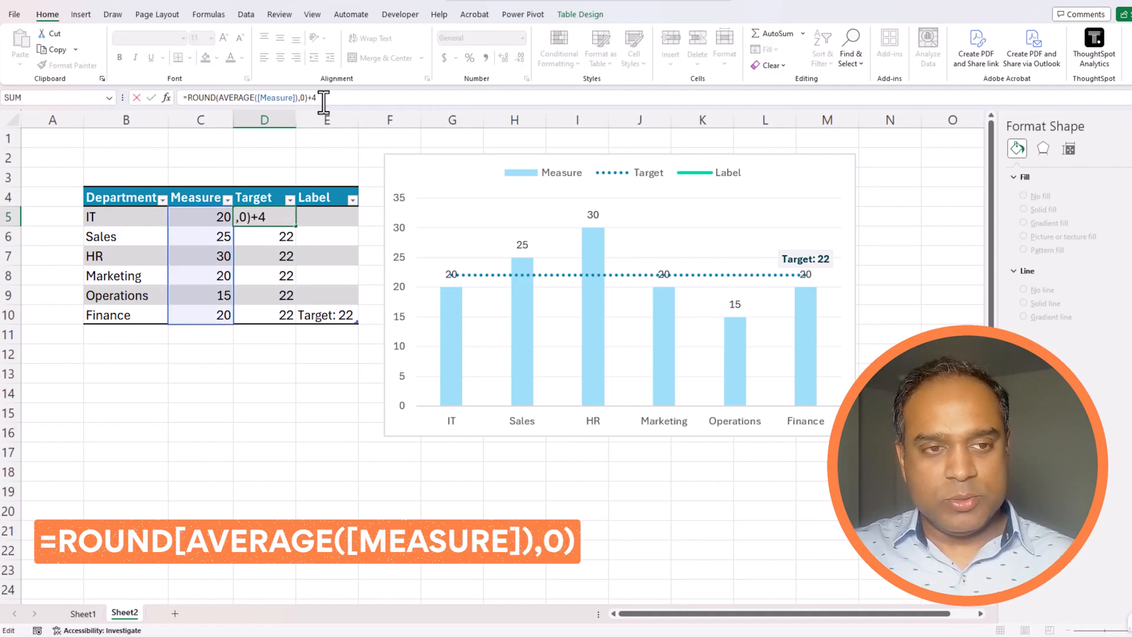
key("Return")
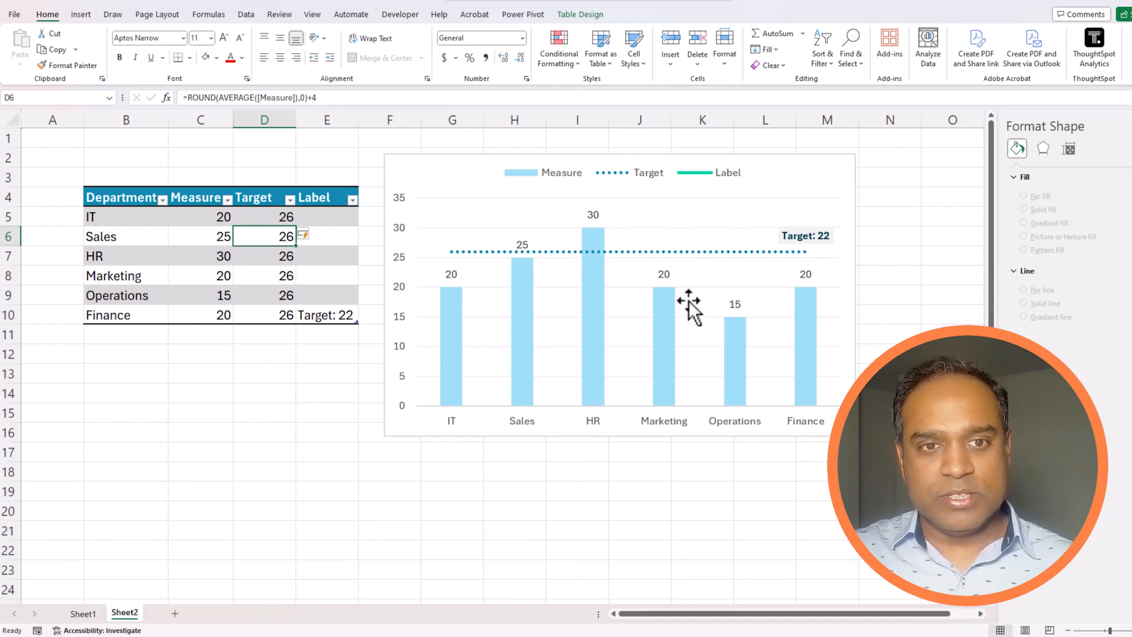
Step: Update the label in E10 to read 'Target: 26'
left_click(356, 313)
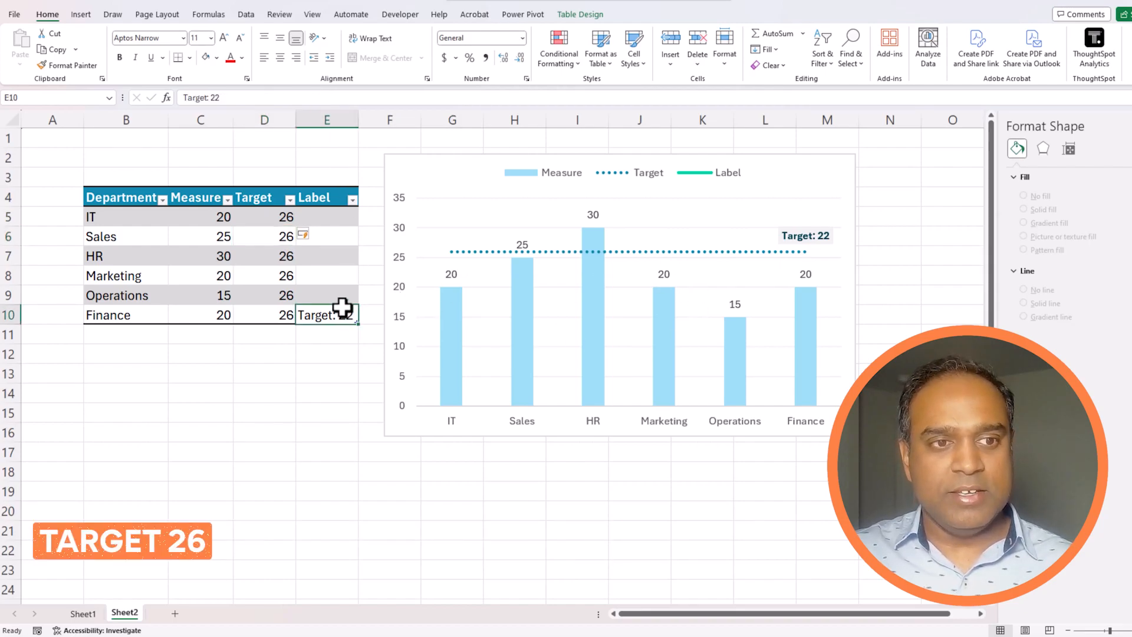
left_click(275, 94)
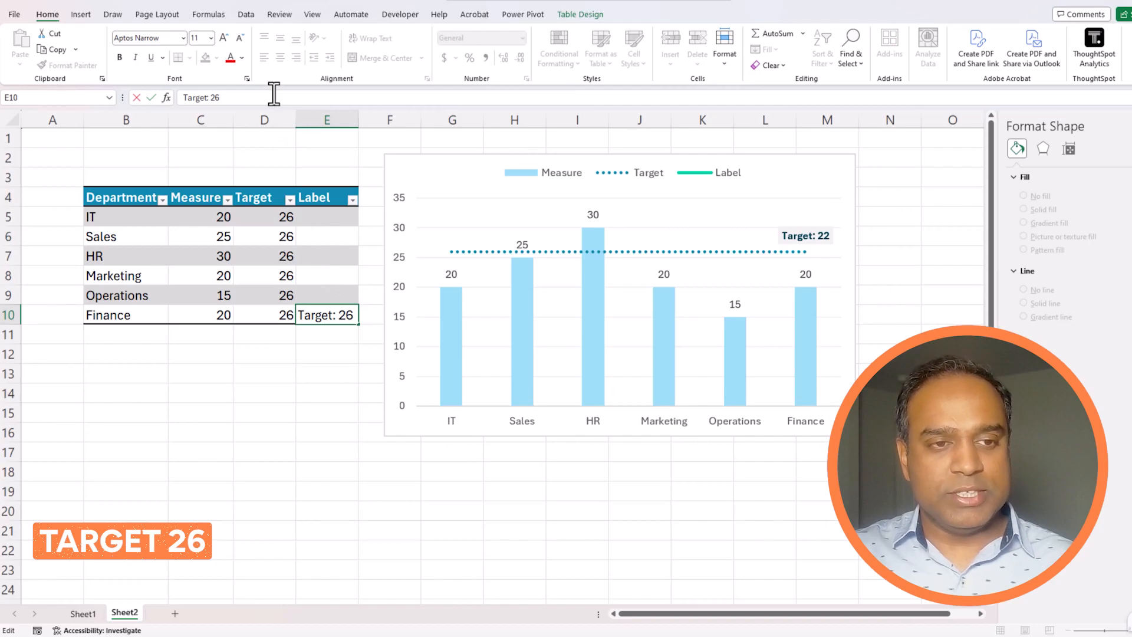
key("shift+Tab")
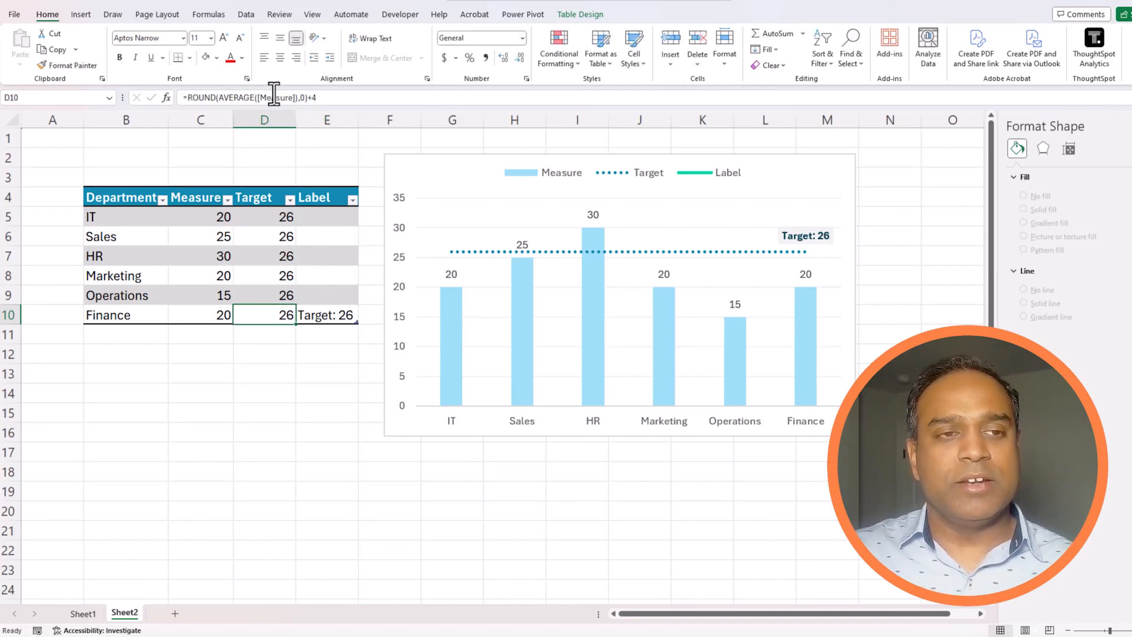
left_click(328, 319)
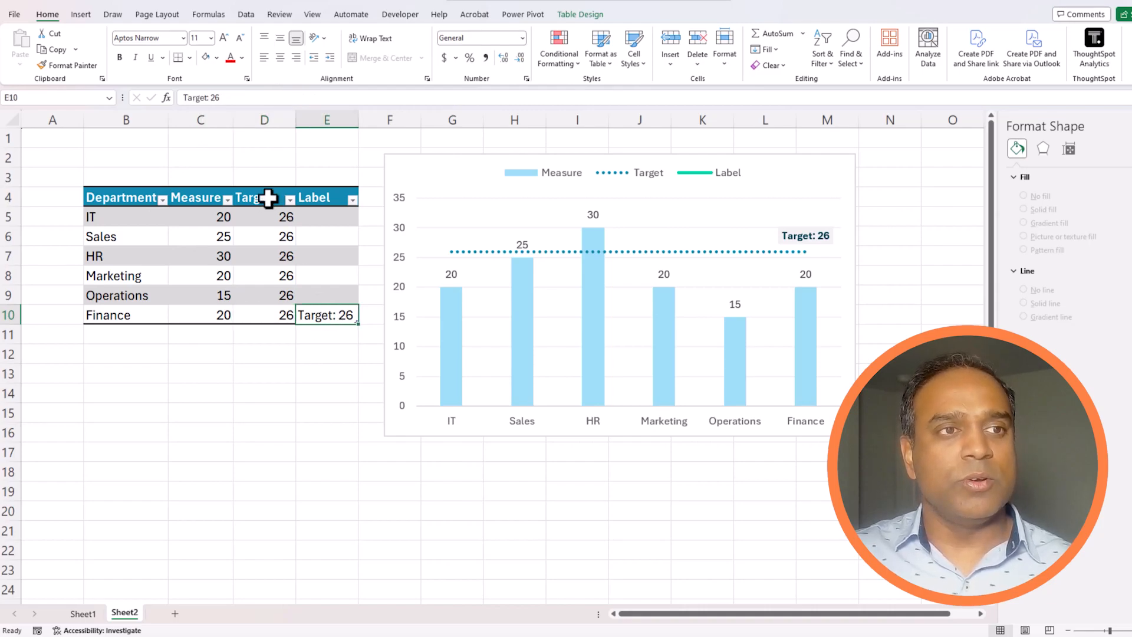